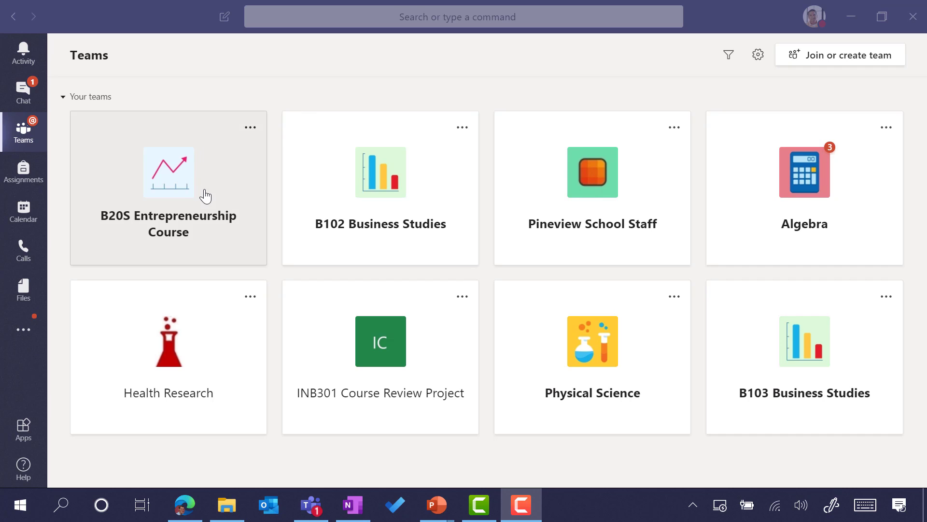
Step: In the calendar, start a new meeting in the Wednesday, Mar 4, 4:00–4:30 PM slot
click(371, 82)
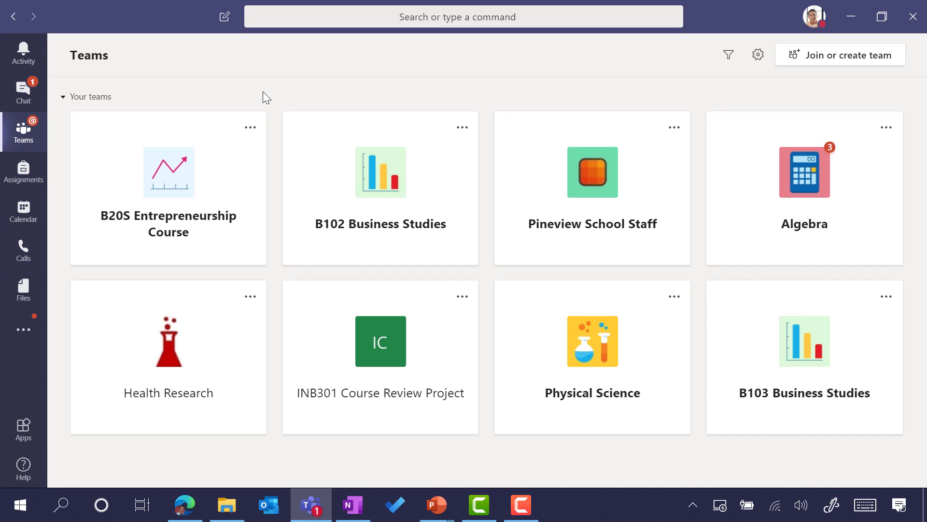
click(33, 223)
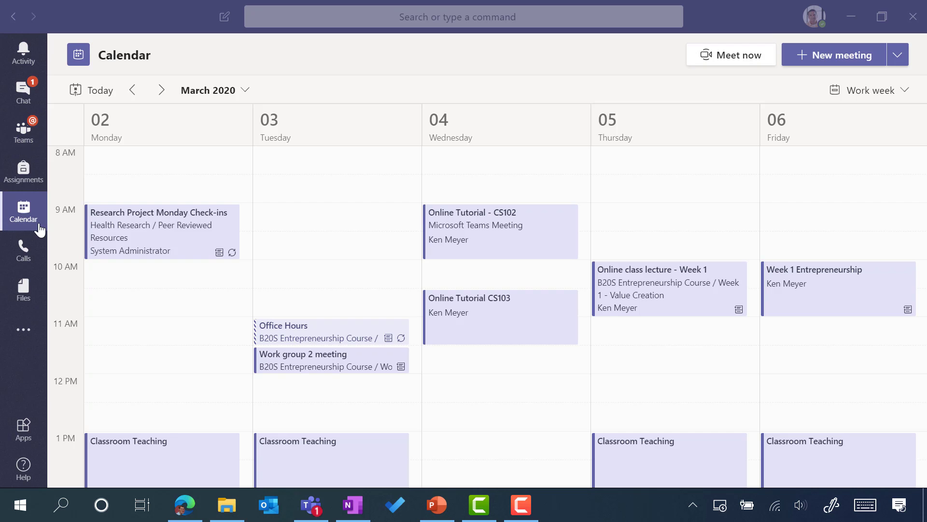
click(108, 20)
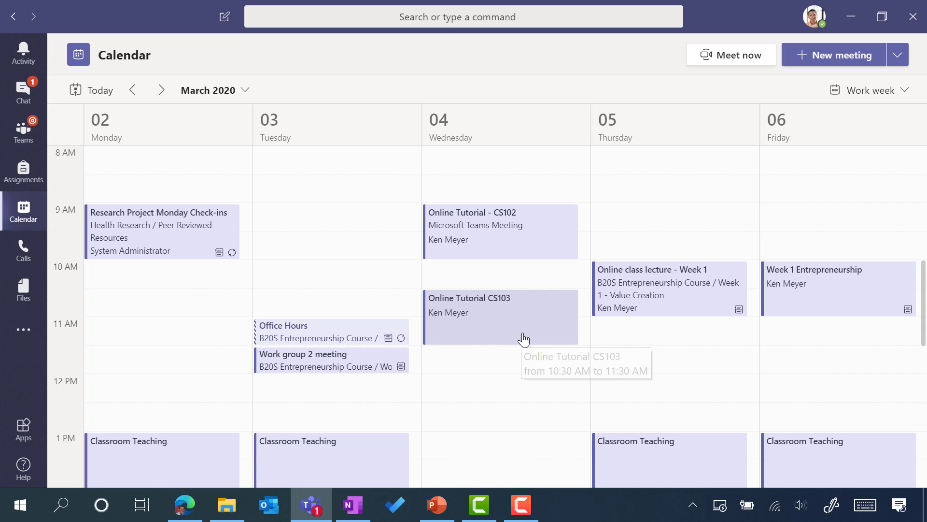
scroll(525, 338, down, 4)
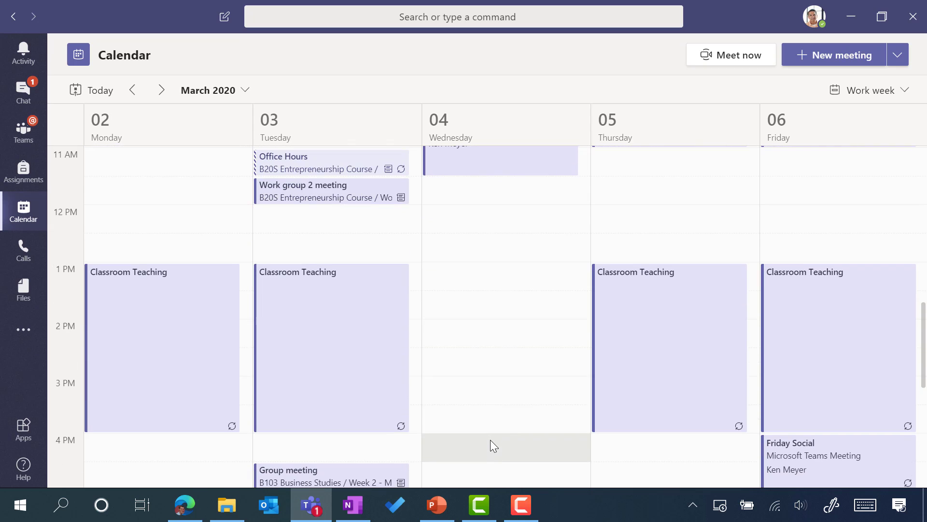
click(490, 440)
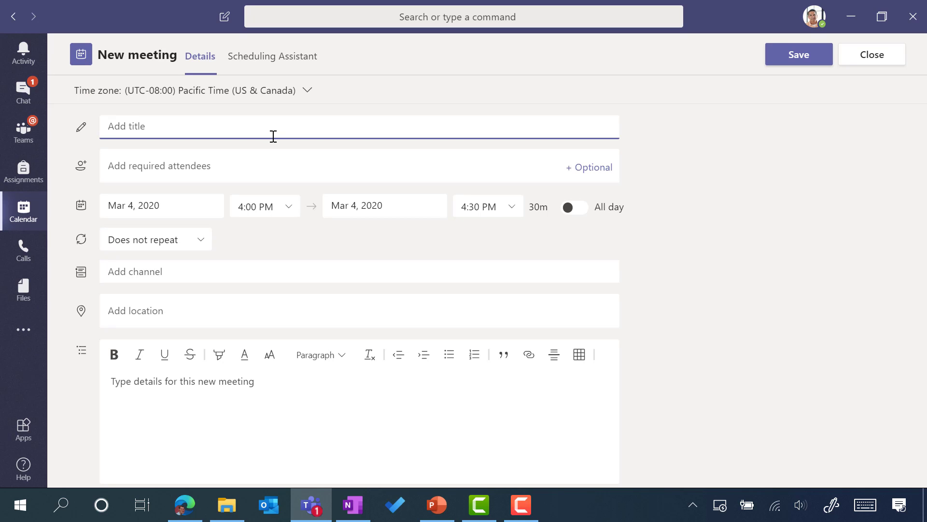
Step: Title it 'Group 2 Meeting Online' and paste a 'Hi All' note about reviewing group 2's work
text(Group 2 Meeting Onl)
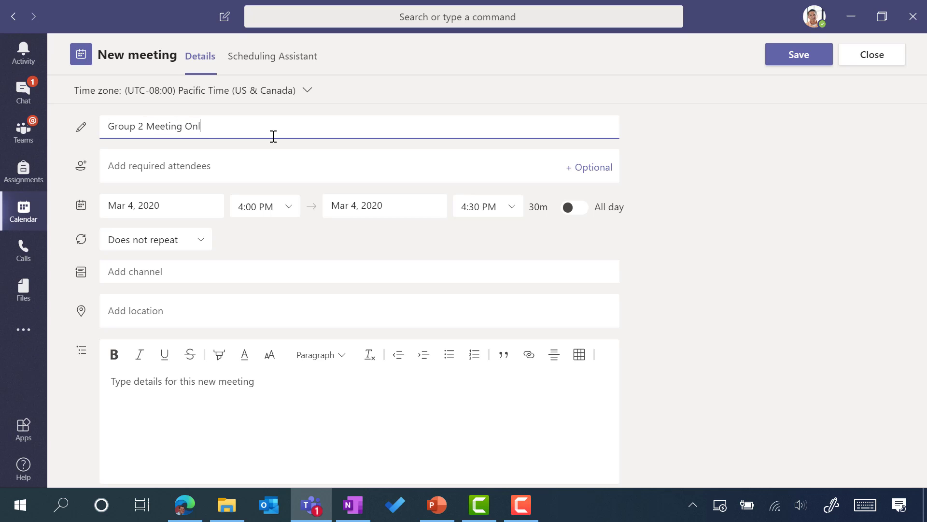
text(ine)
click(170, 389)
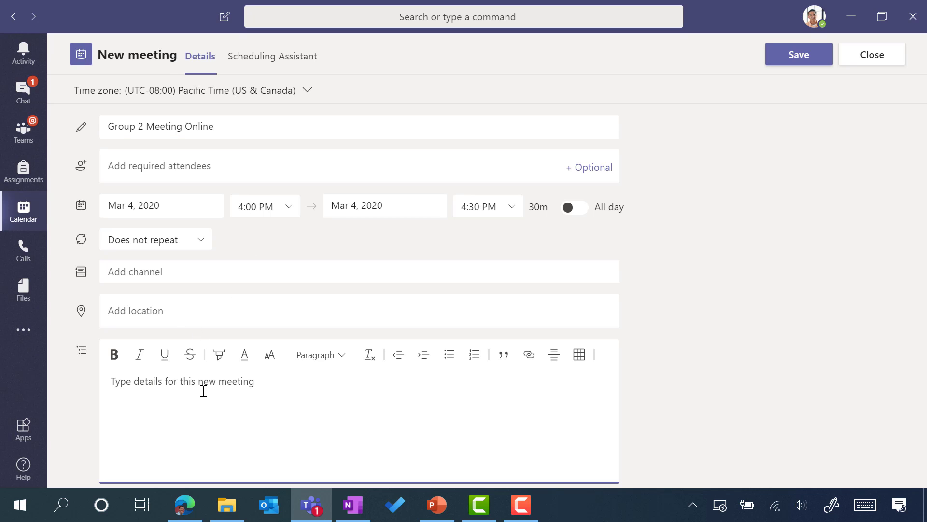
text(Hi Students  This is a online meeting to review the work you're doing together in group 2.)
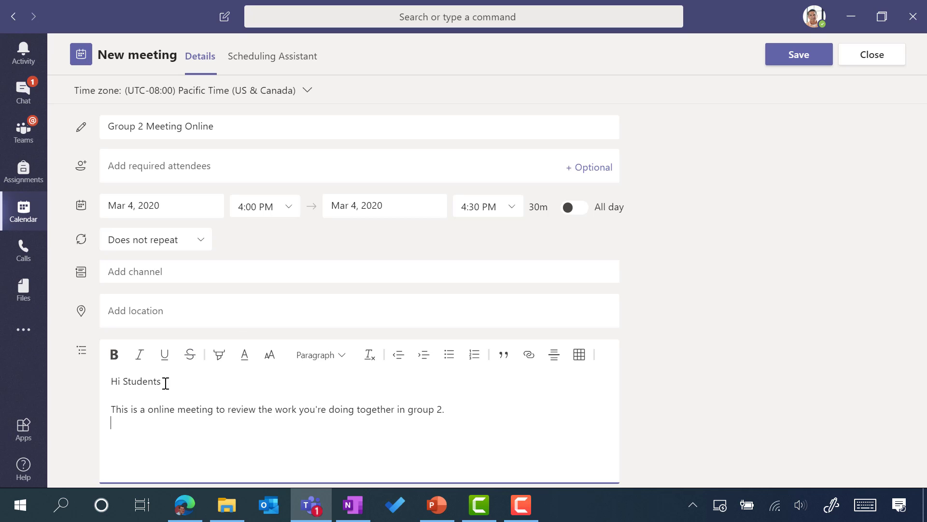
double_click(137, 378)
text(All)
Step: Add three suggested students as required attendees, then remove the first one
click(198, 167)
text(d)
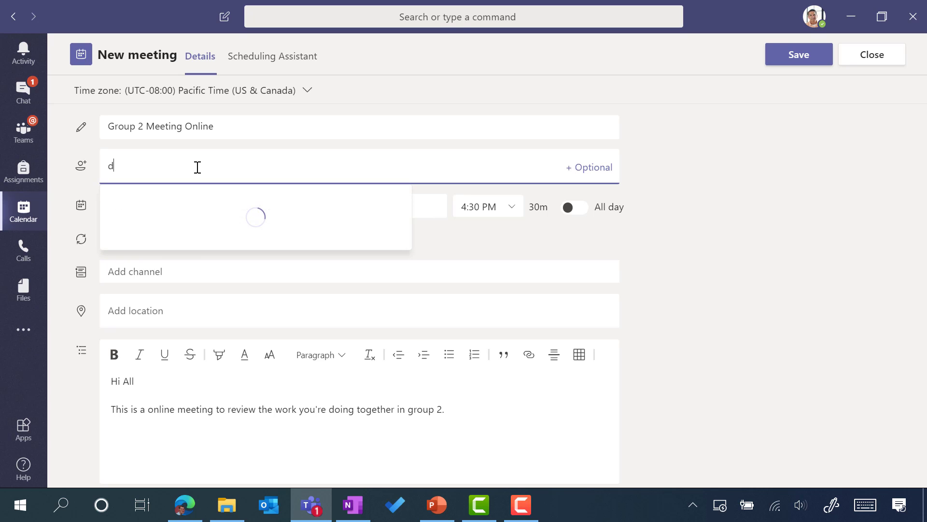
click(183, 212)
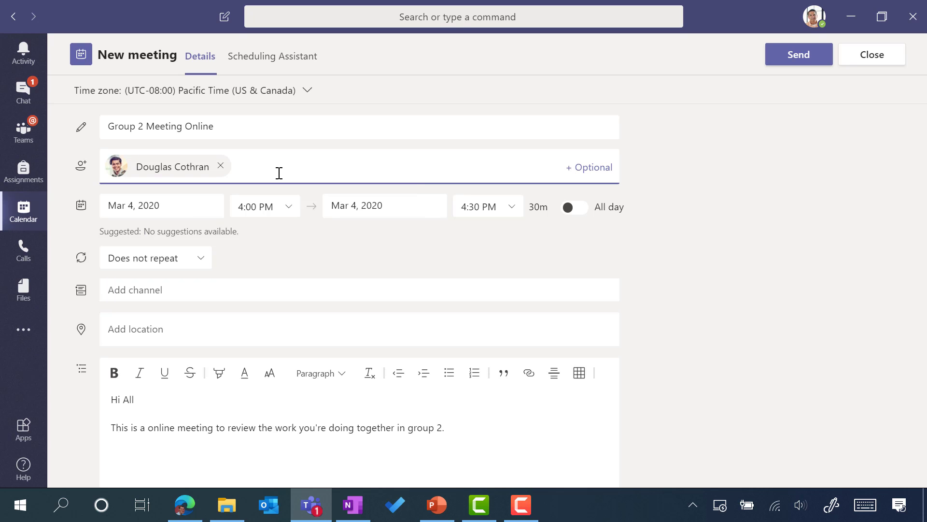
text(ma)
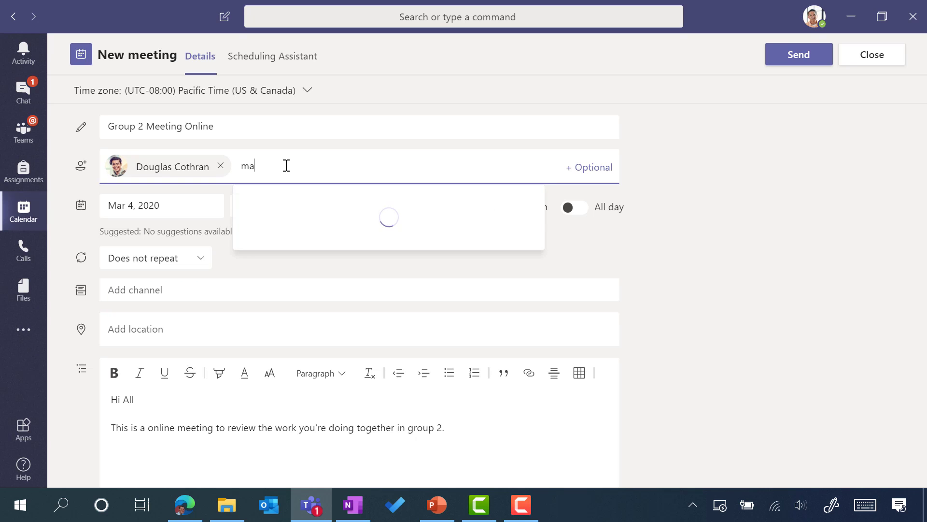
click(296, 212)
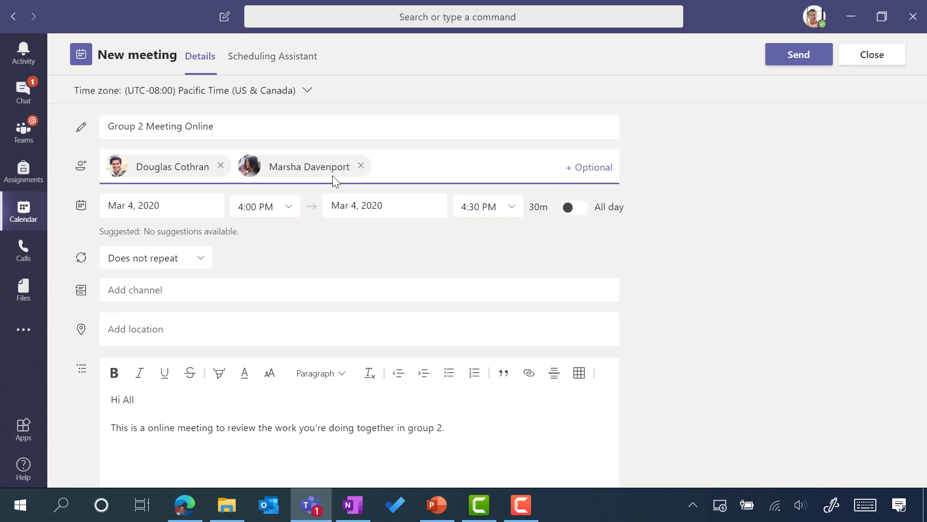
text(p)
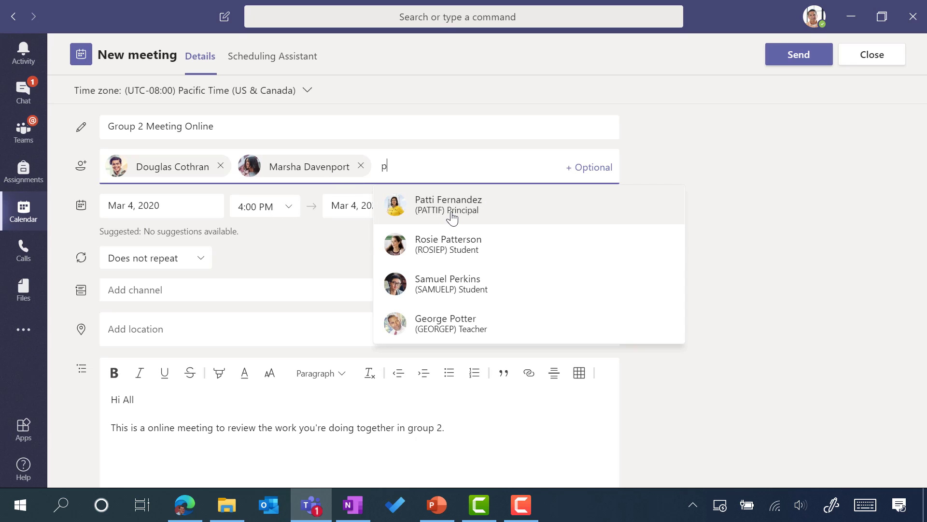
click(450, 243)
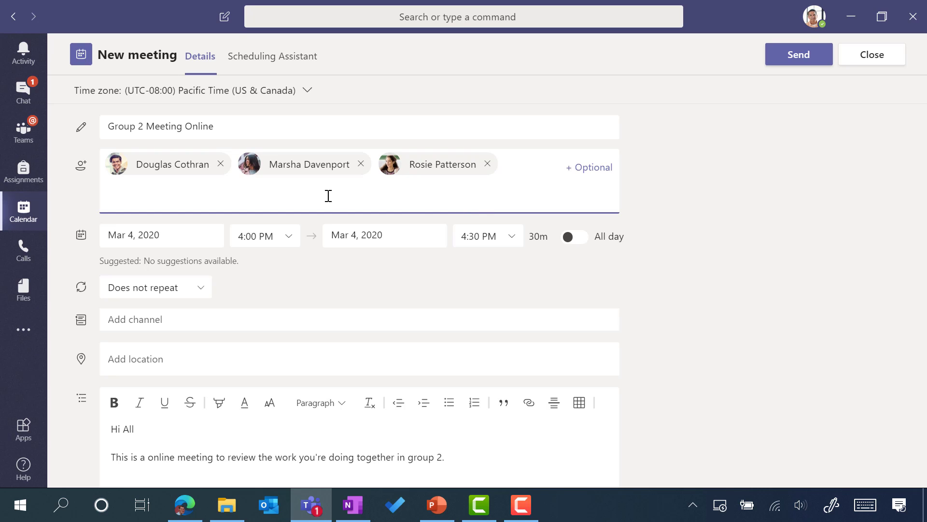
click(221, 163)
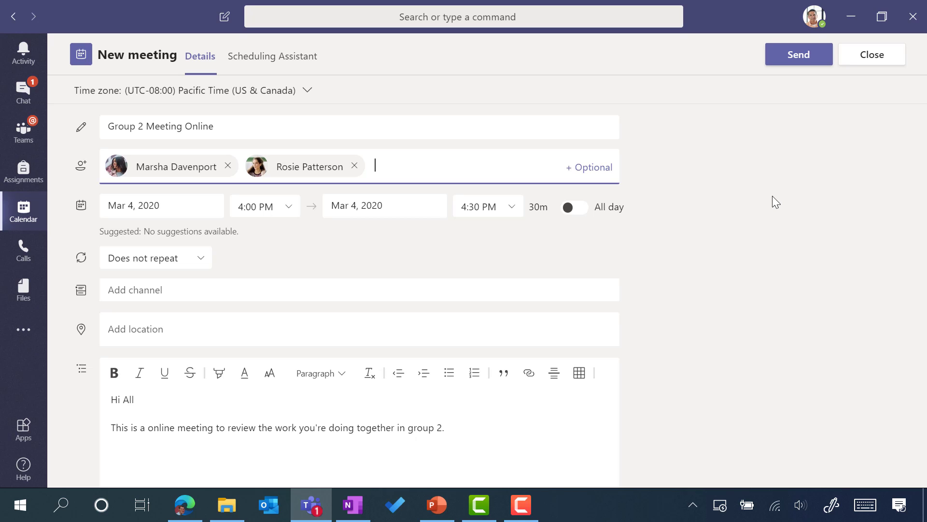
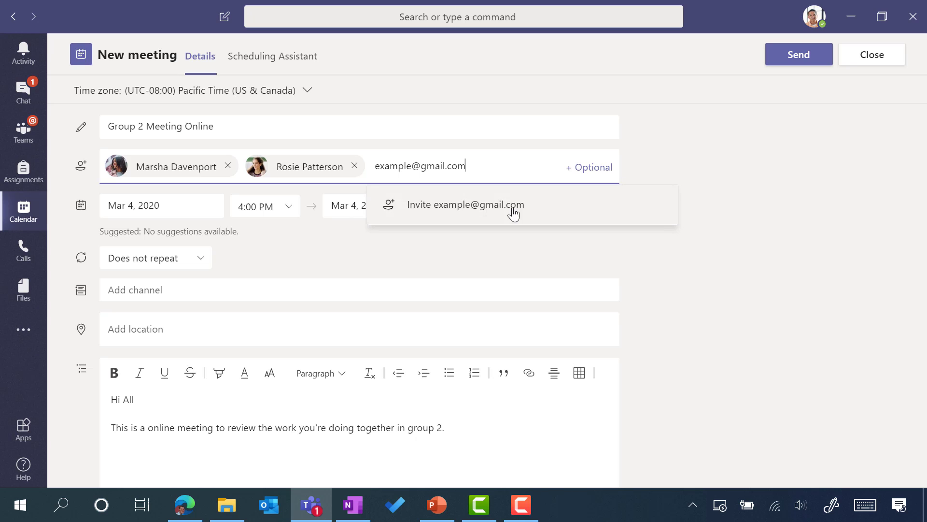
Step: Invite an external outlook.com e-mail address as the third required attendee
key(BackSpace)
key(BackSpace)
key(BackSpace)
key(BackSpace)
key(BackSpace)
key(BackSpace)
key(BackSpace)
key(BackSpace)
key(BackSpace)
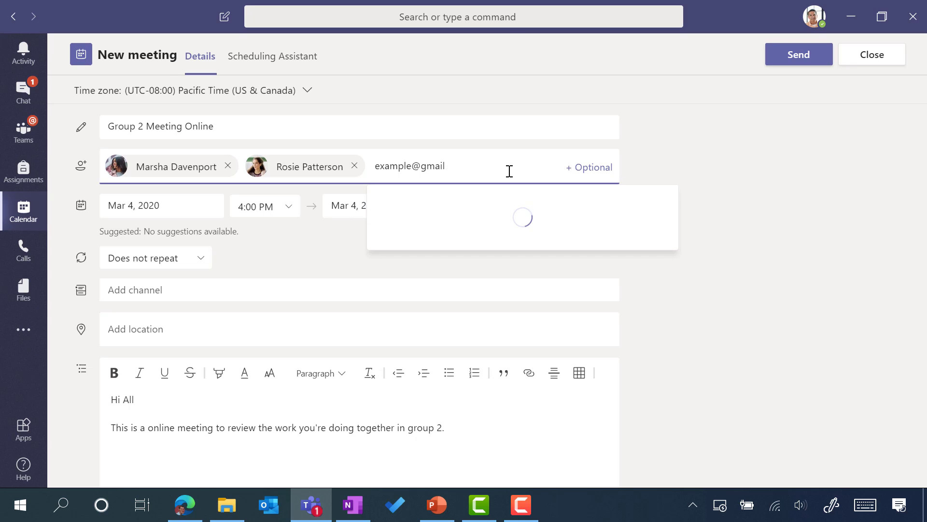
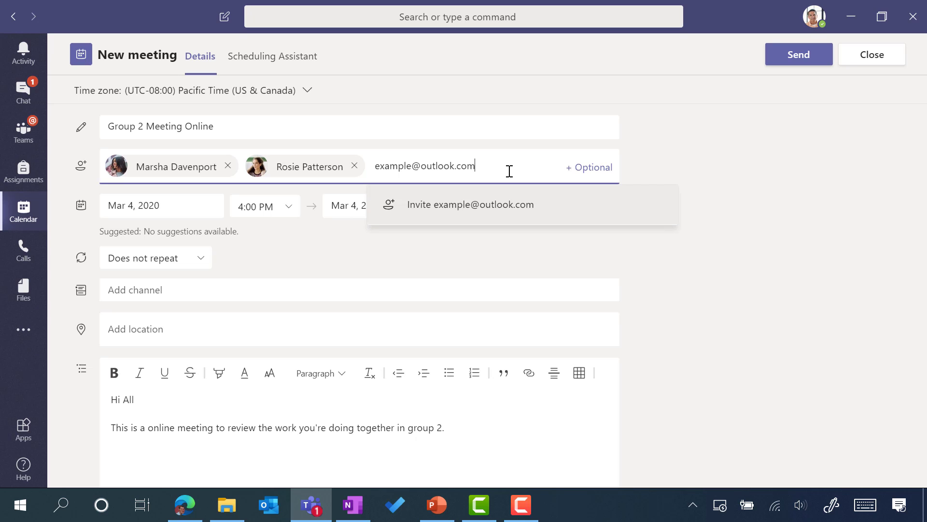
click(499, 219)
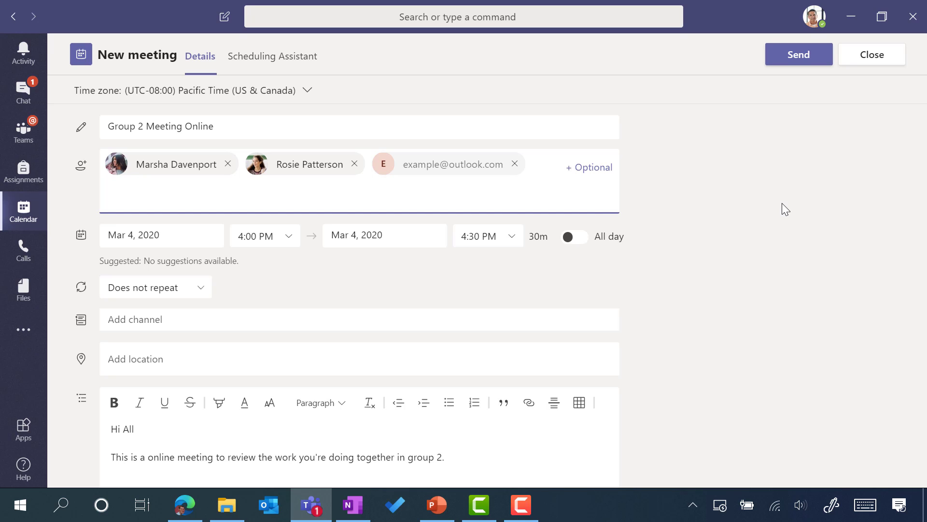
Step: Send the invite and open the Group 2 Meeting Online event at Wednesday 4 PM
click(783, 56)
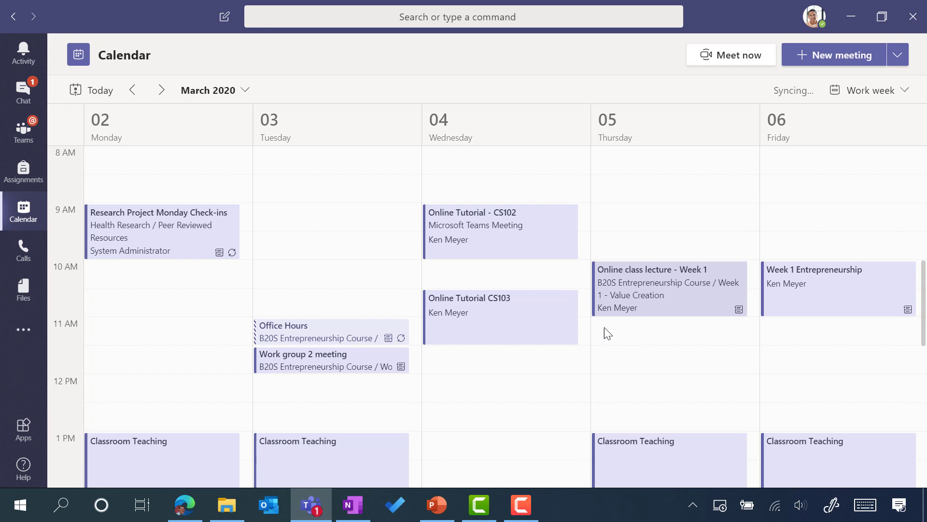
scroll(589, 320, down, 2)
scroll(589, 320, down, 3)
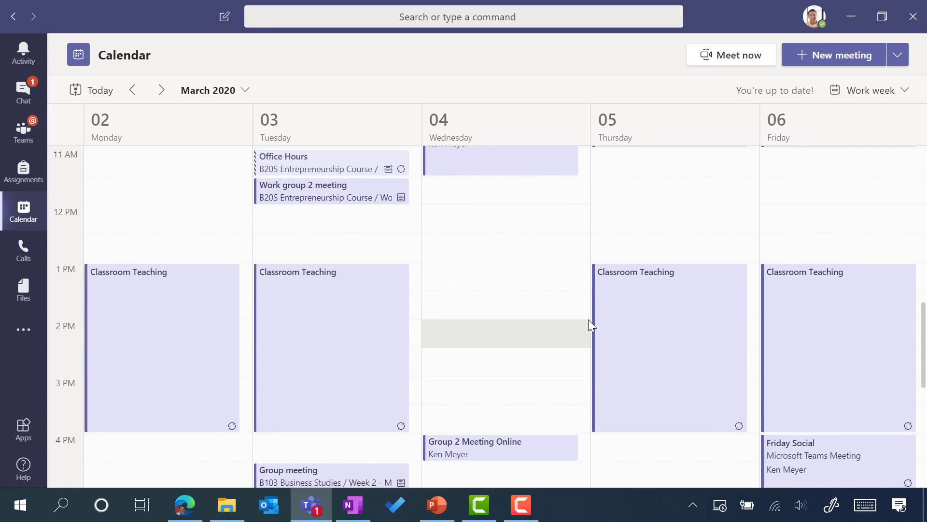
scroll(588, 320, down, 1)
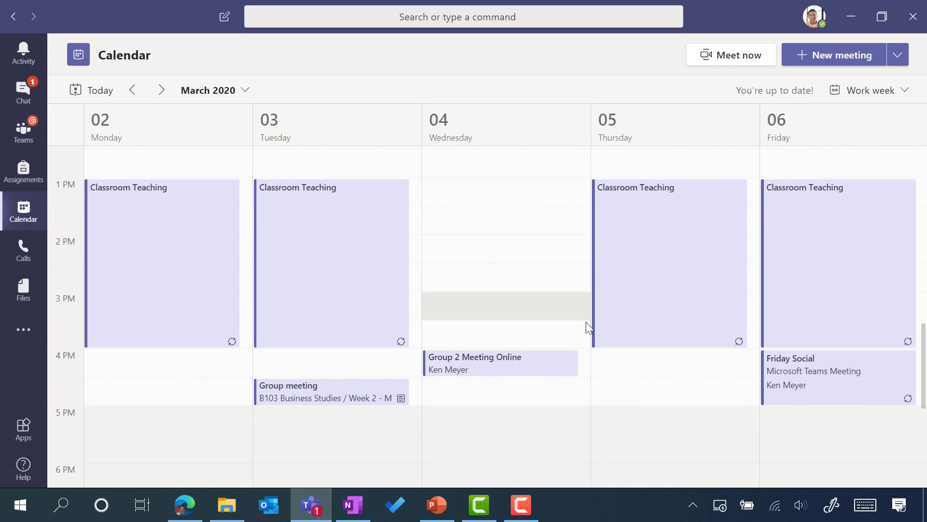
double_click(550, 373)
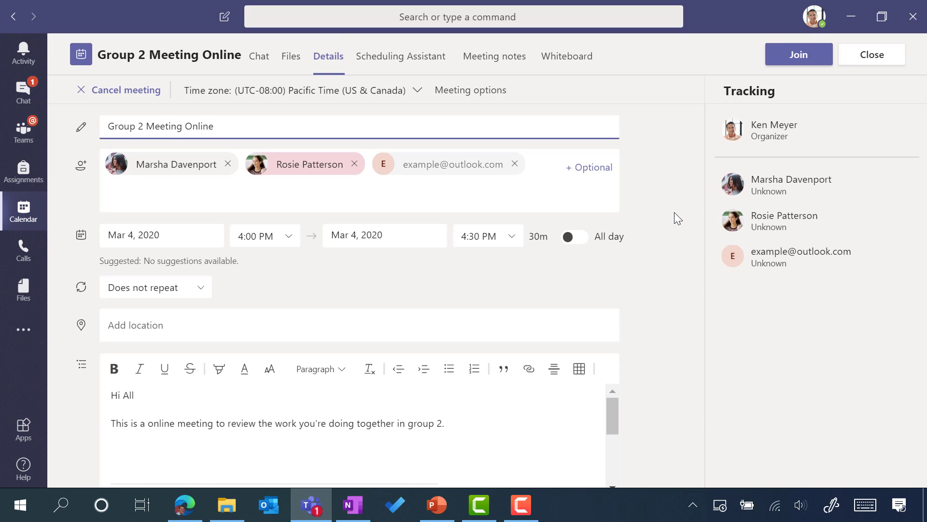
Step: Review the Teams join link, London dial-in and conference ID, then close the meeting details
scroll(674, 213, down, 1)
drag(608, 386, 612, 407)
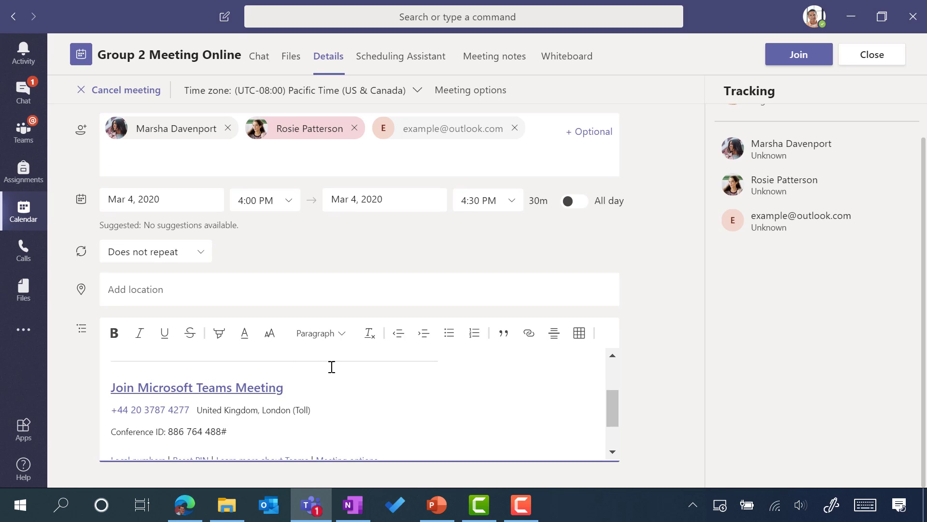
click(253, 392)
scroll(325, 385, down, 1)
scroll(385, 381, up, 2)
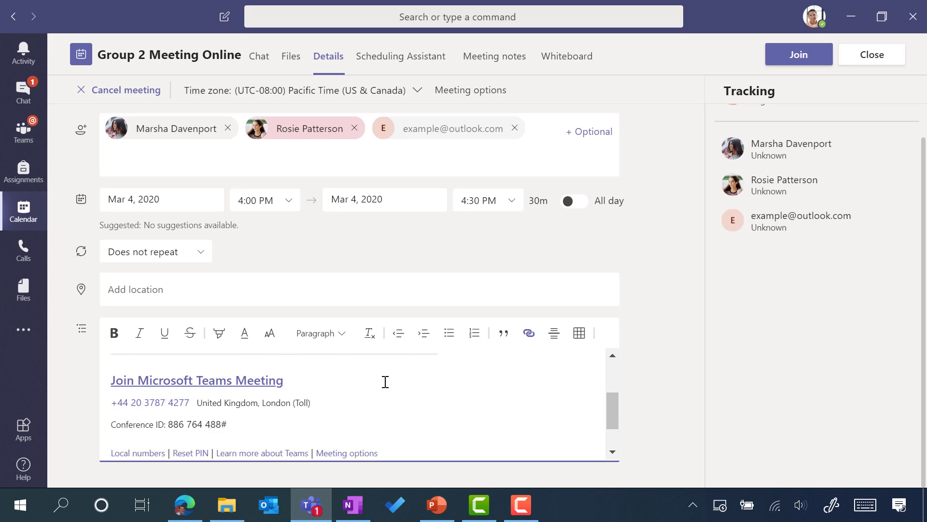
drag(614, 403, 611, 417)
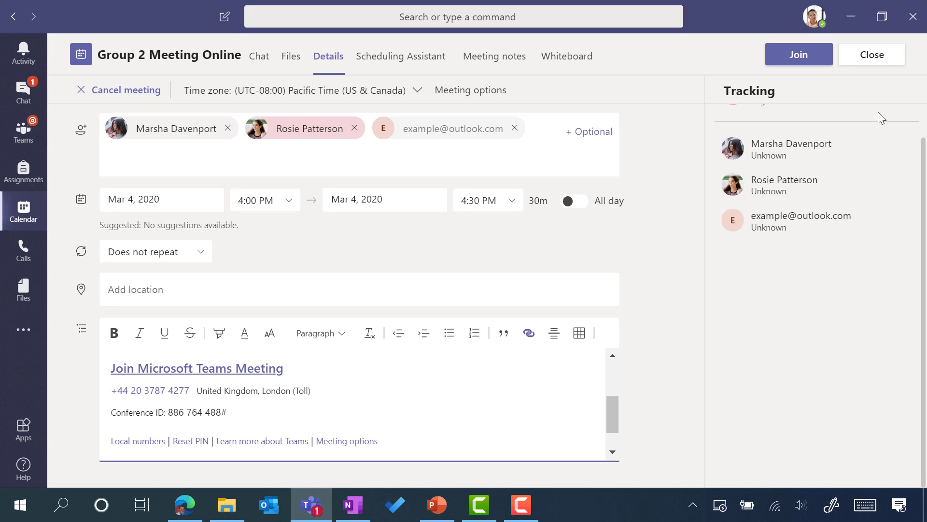
click(878, 60)
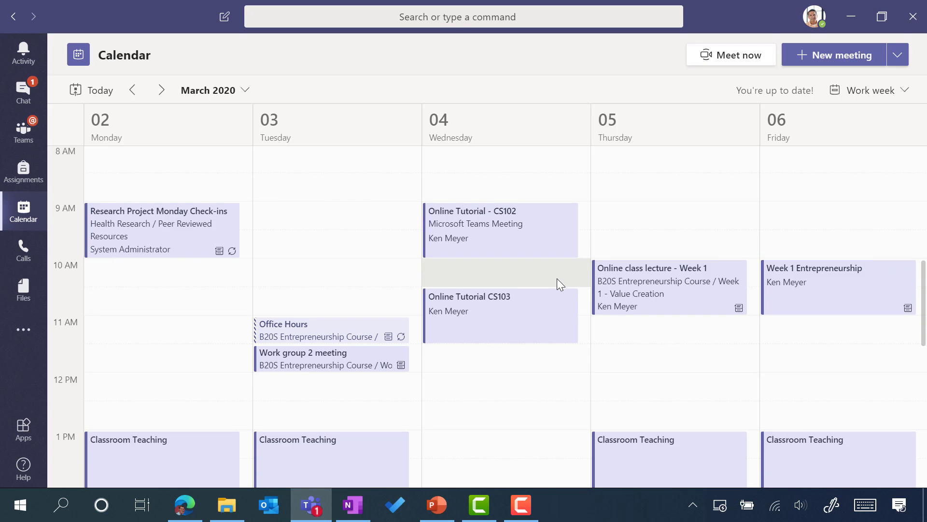
scroll(557, 278, down, 3)
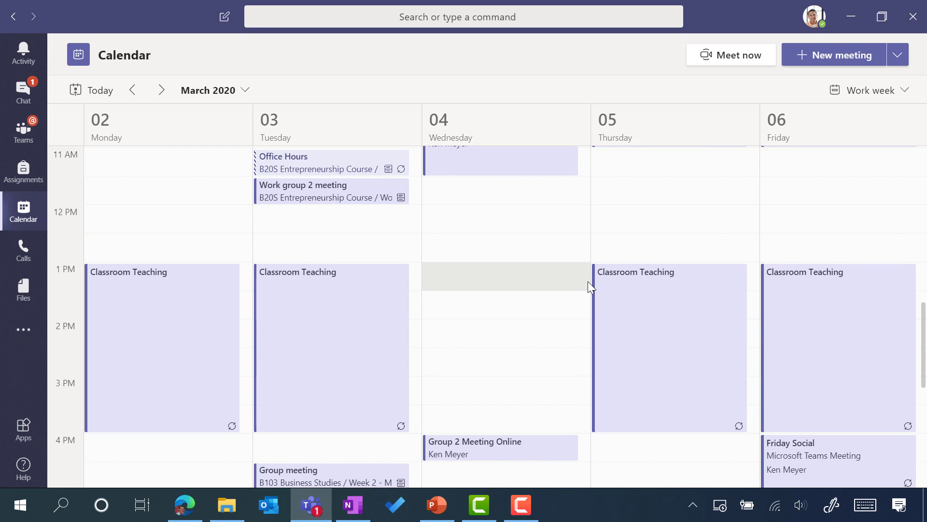
scroll(613, 269, up, 2)
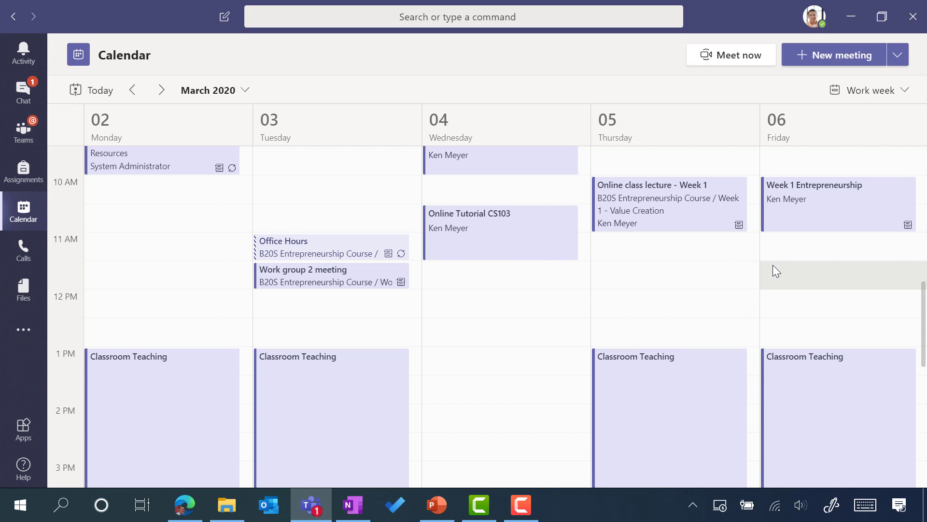
click(827, 209)
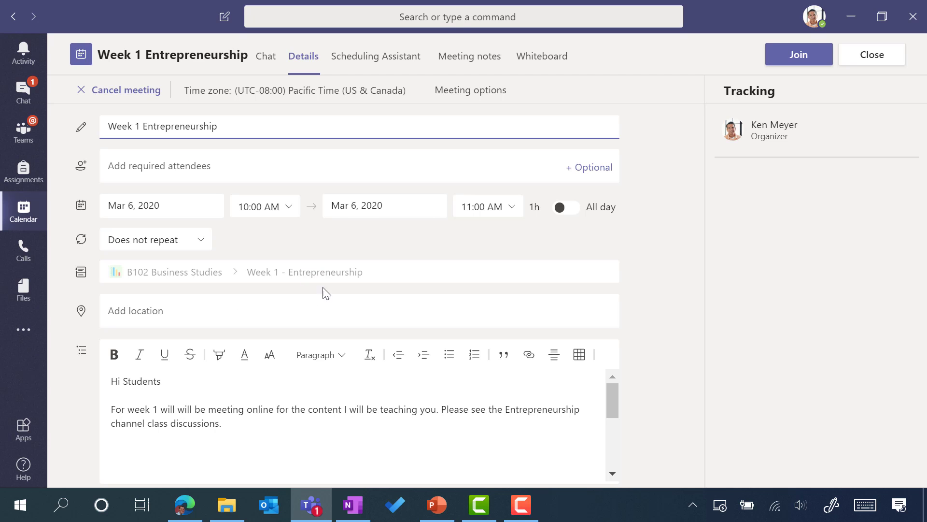
click(876, 59)
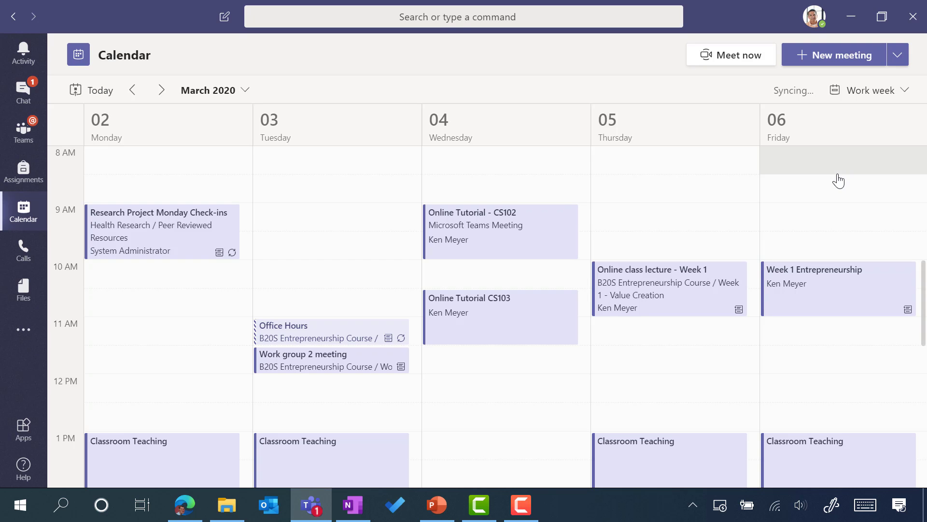
click(809, 247)
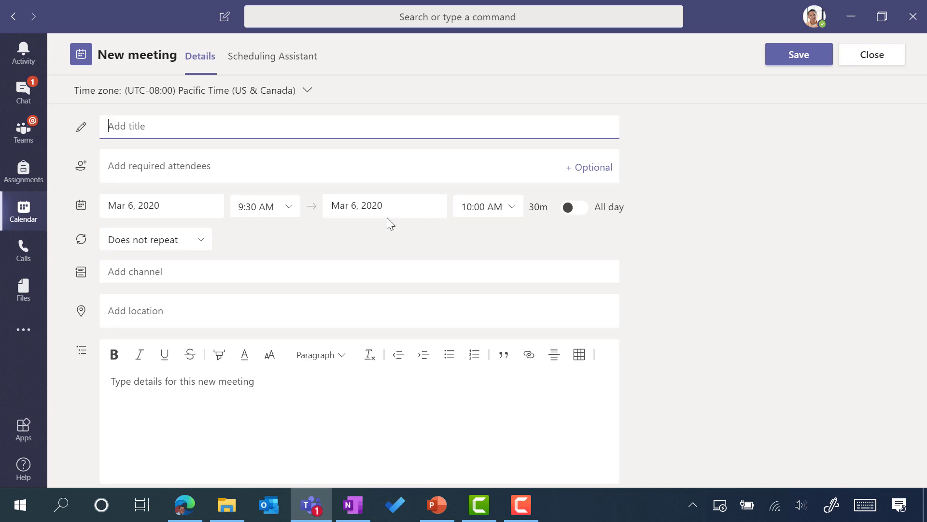
click(148, 277)
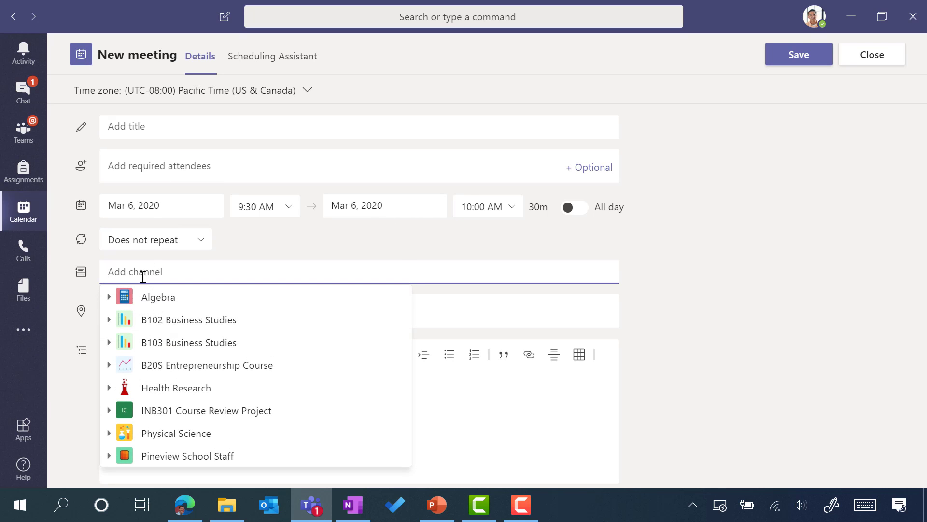
click(119, 321)
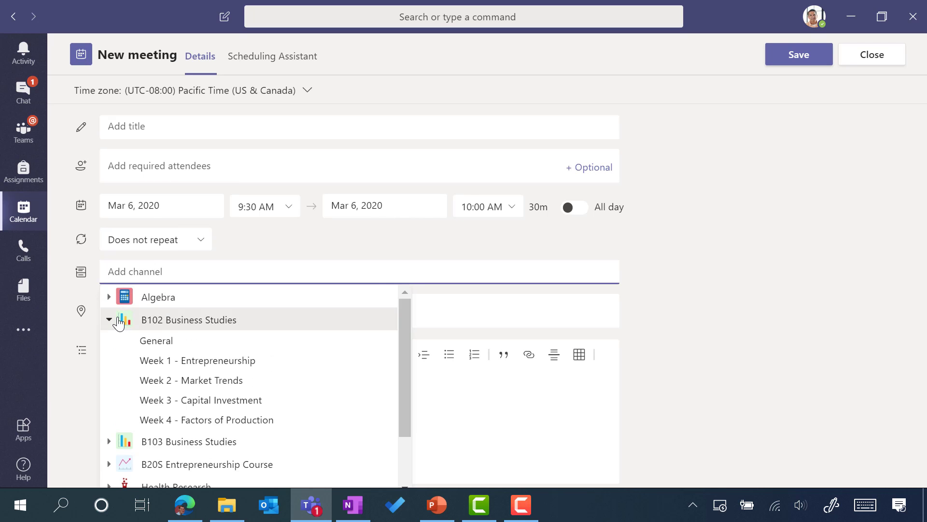
click(273, 381)
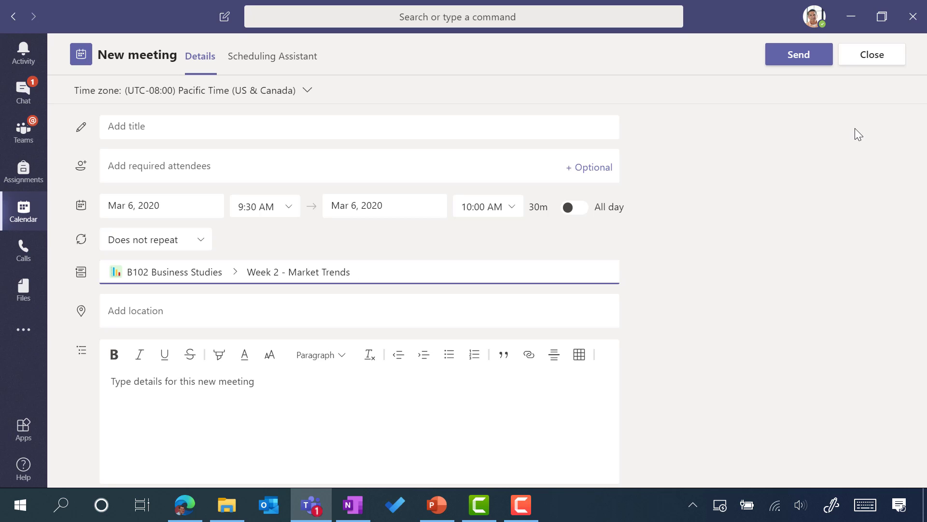
click(872, 57)
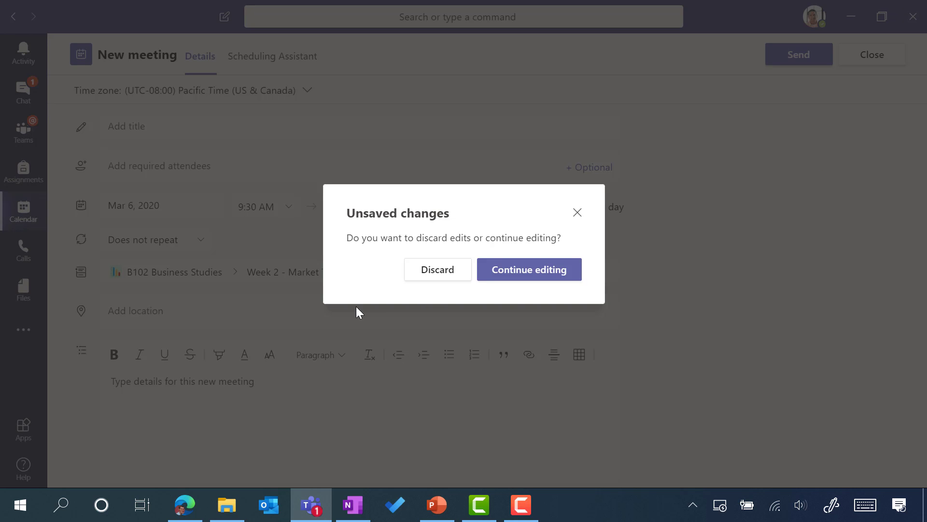
click(439, 274)
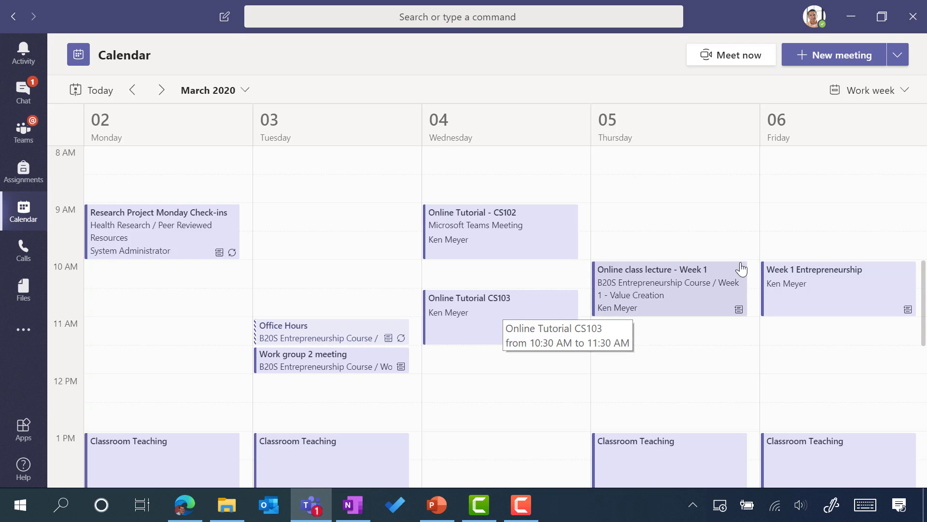
Step: Open Week 1 Entrepreneurship, start joining, and switch on background blur
click(798, 285)
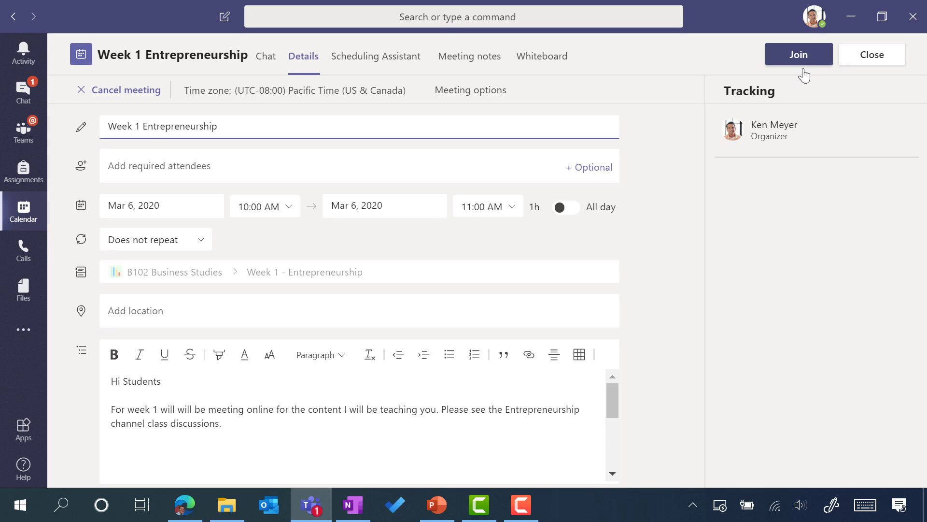
scroll(521, 416, down, 3)
click(798, 54)
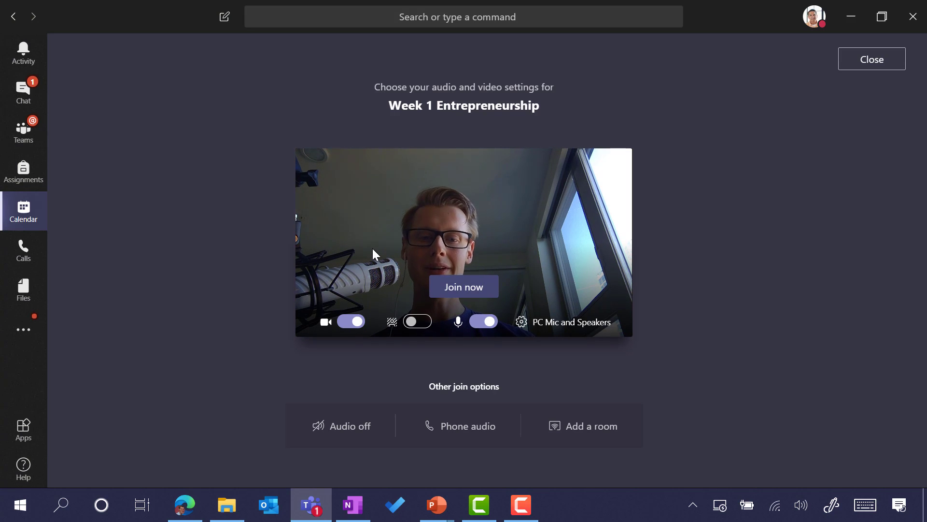
click(415, 328)
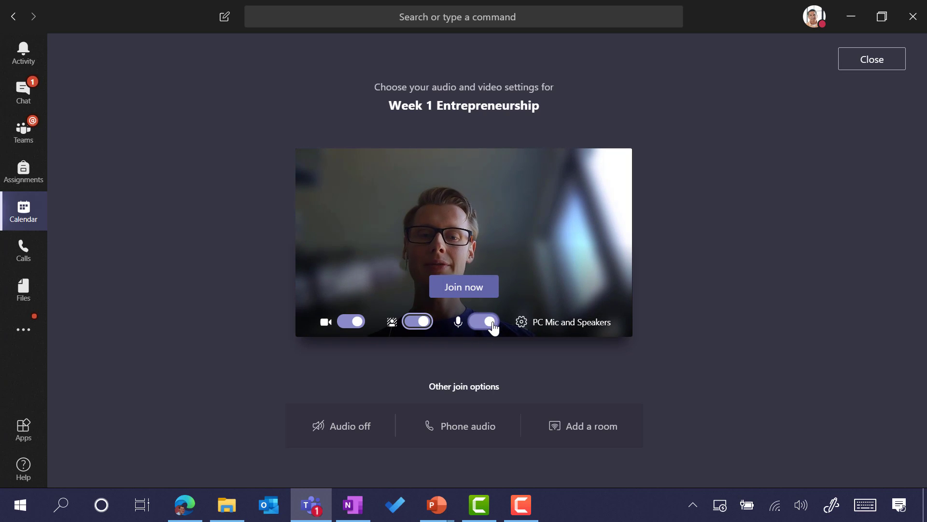
Step: Join the Week 1 Entrepreneurship call, view participants, then show the meeting chat
click(476, 293)
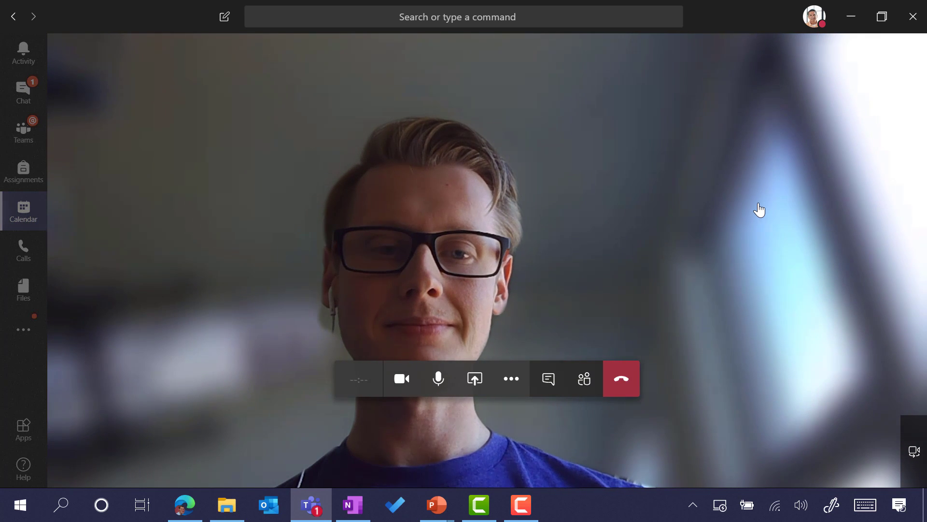
click(583, 389)
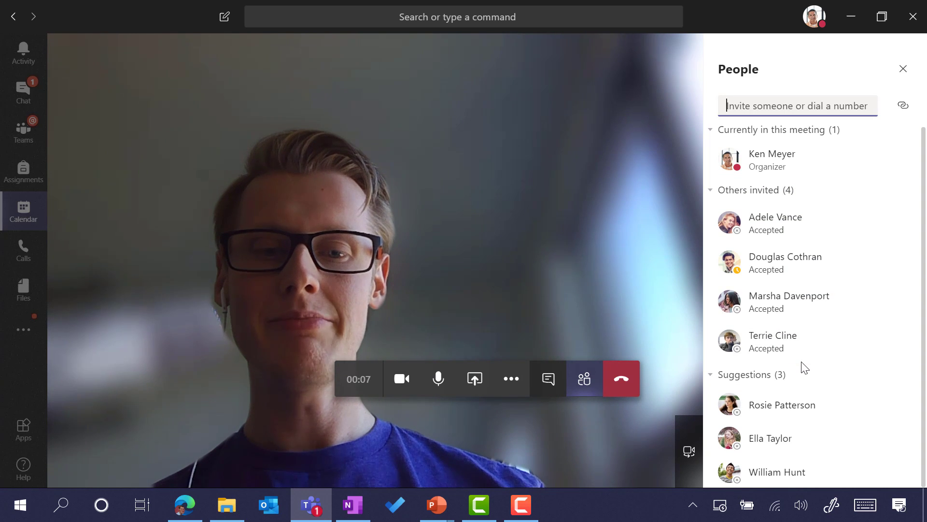
click(549, 386)
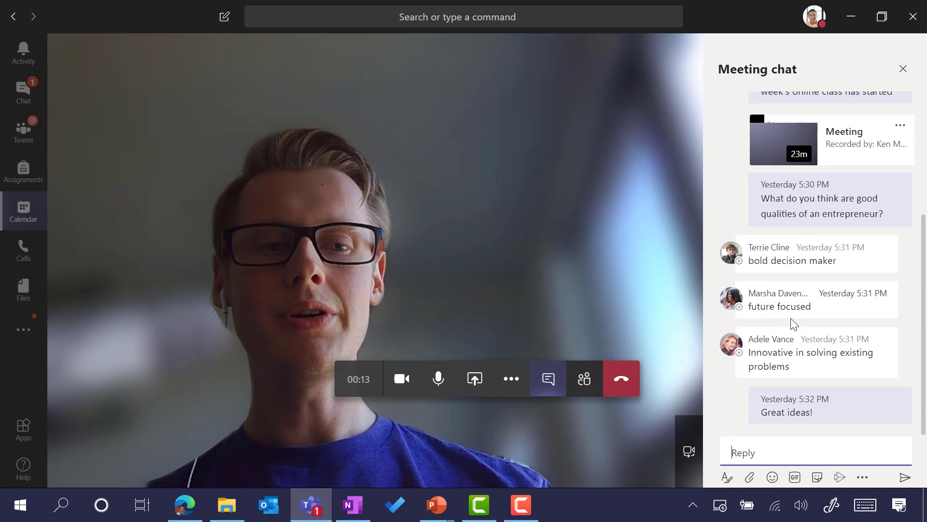
scroll(813, 187, up, 2)
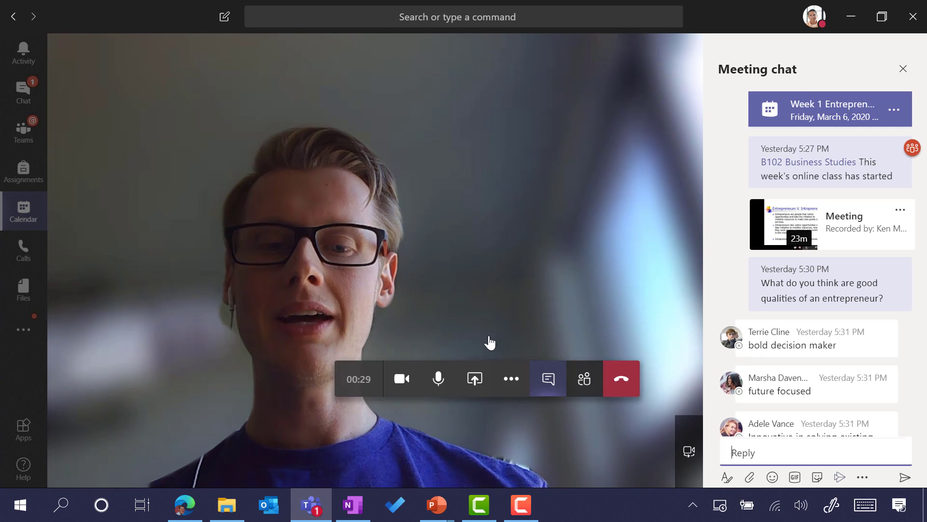
click(477, 383)
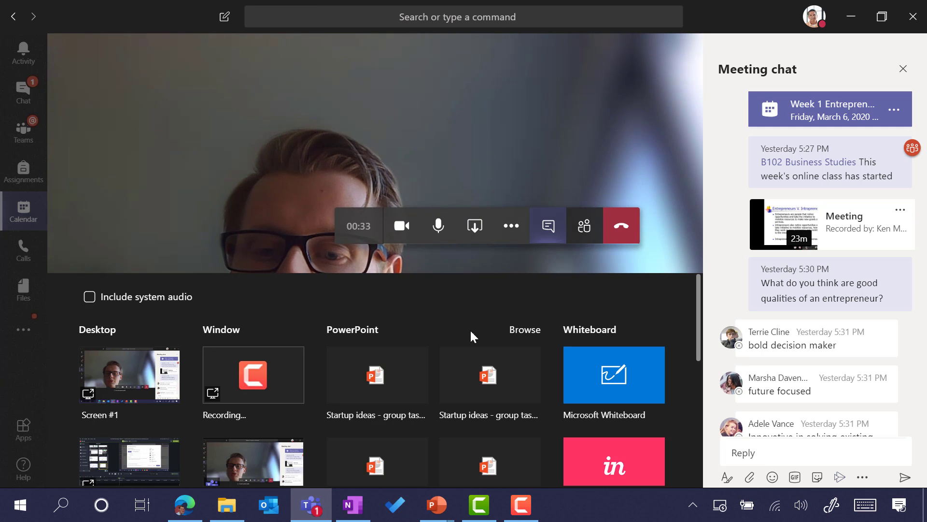
scroll(280, 356, down, 10)
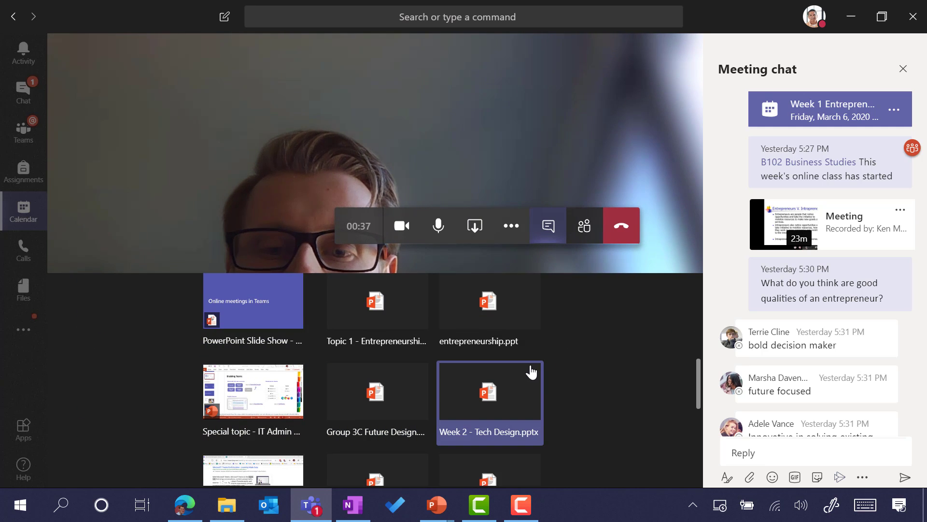
scroll(530, 372, up, 5)
scroll(531, 372, up, 2)
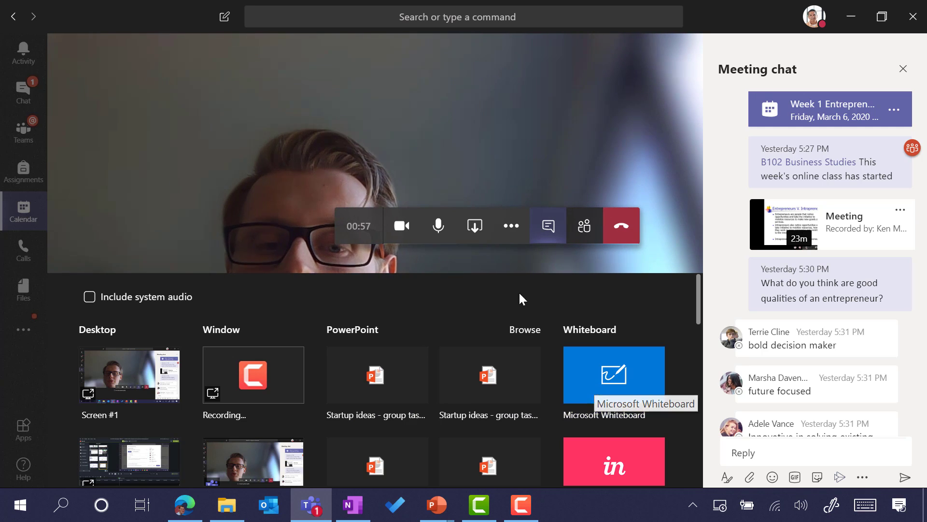
click(478, 232)
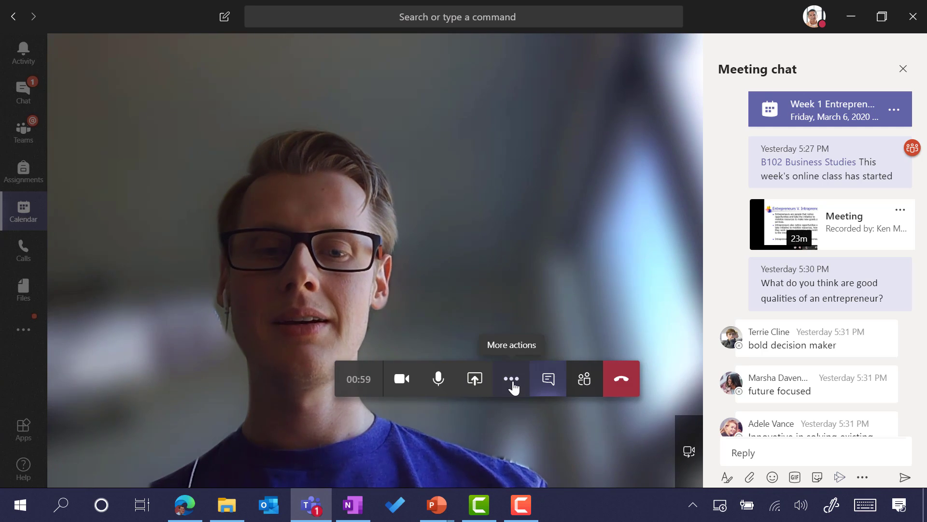
Step: Turn on live captions (preview) from More actions, then hang up the call
click(512, 382)
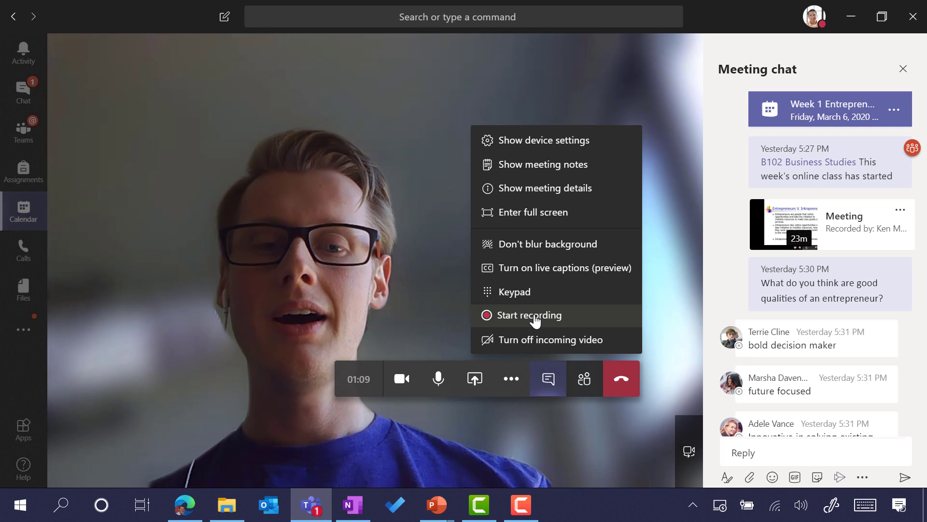
click(535, 269)
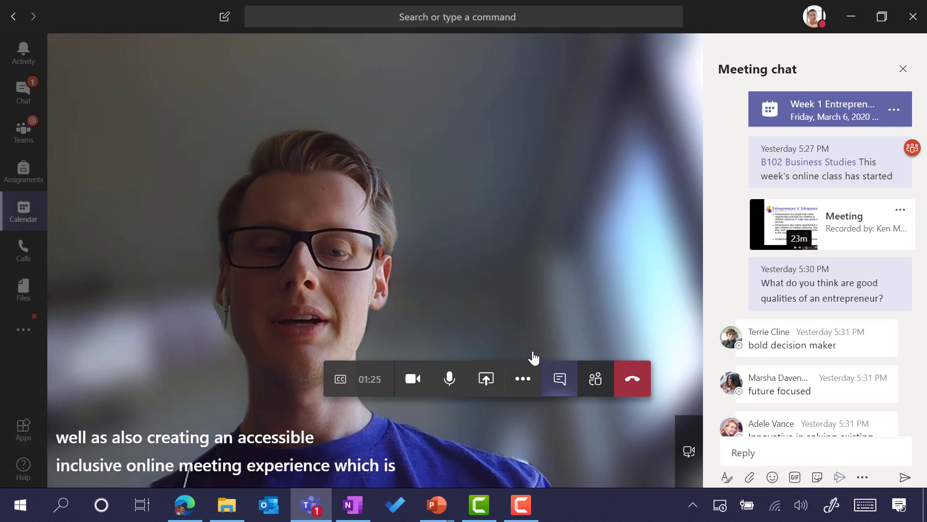
click(633, 379)
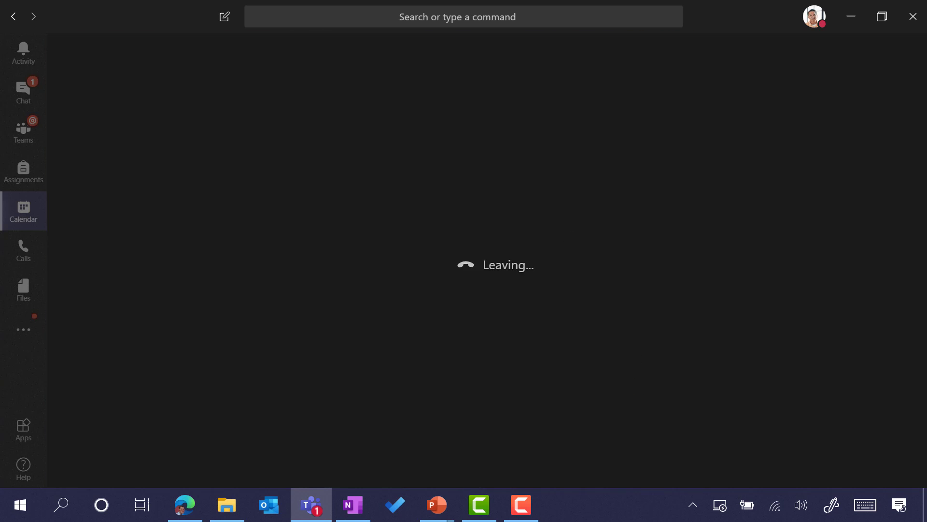
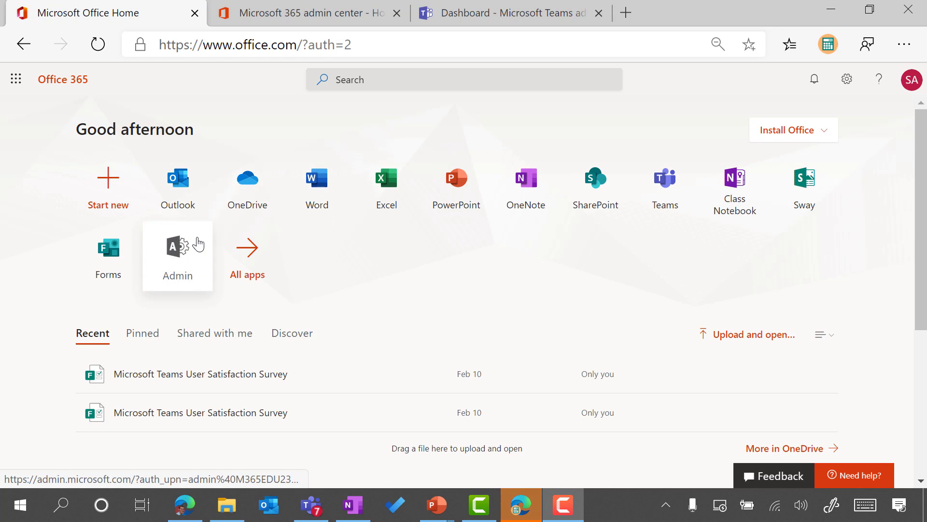
Step: In the Microsoft 365 admin center, show all admin centers, then switch to the Teams admin center dashboard
click(278, 19)
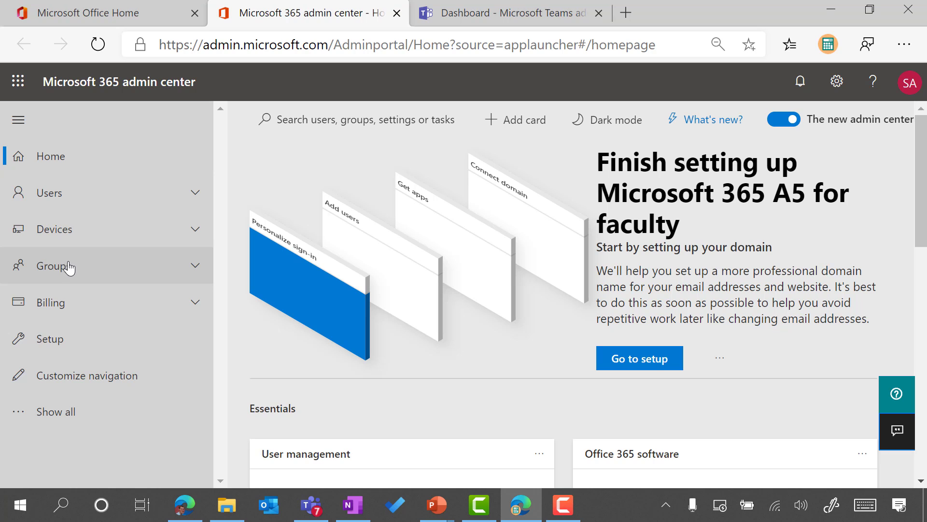
click(29, 425)
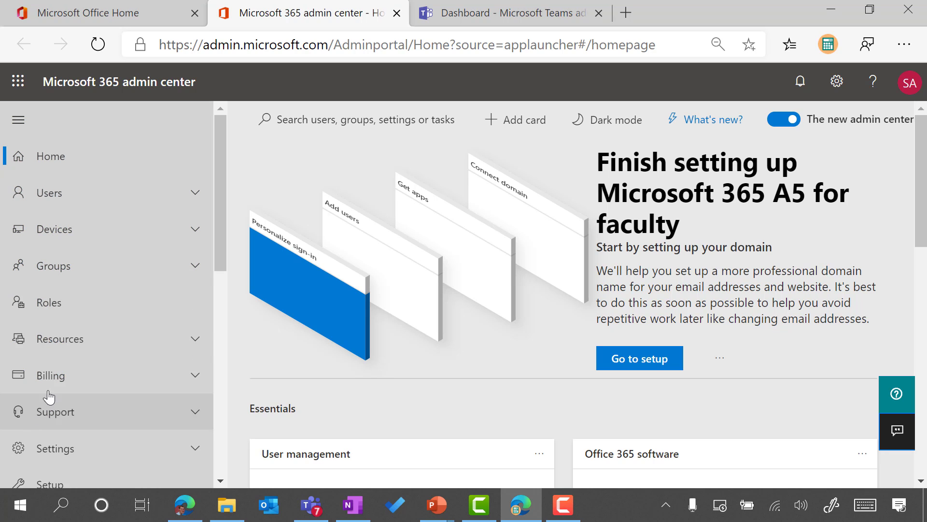
scroll(113, 242, down, 3)
scroll(113, 243, down, 7)
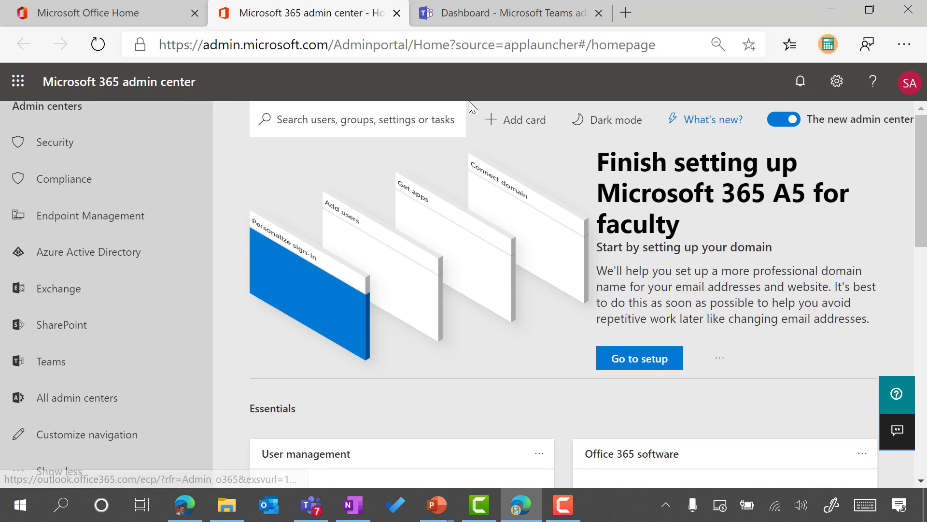
click(508, 19)
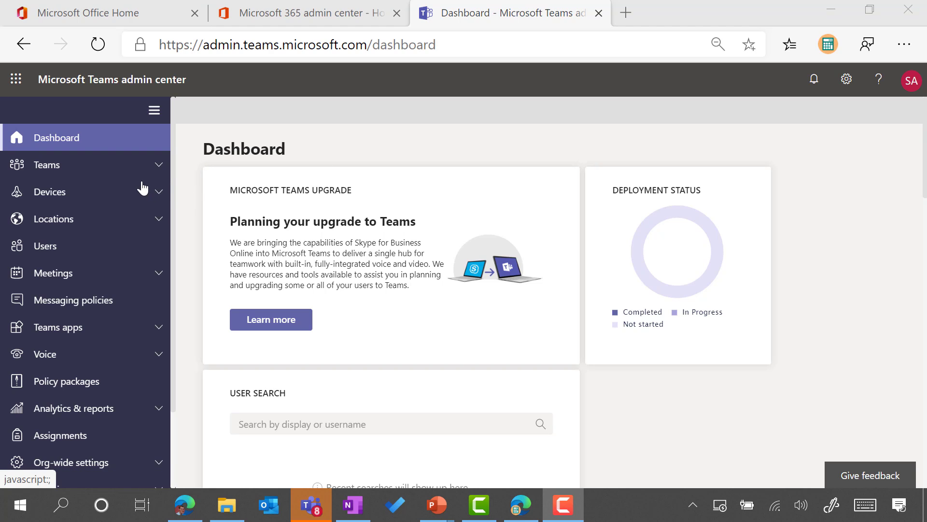
Step: Expand the Meetings group to list Conference bridges, Meeting policies, Meeting settings and live events
click(141, 165)
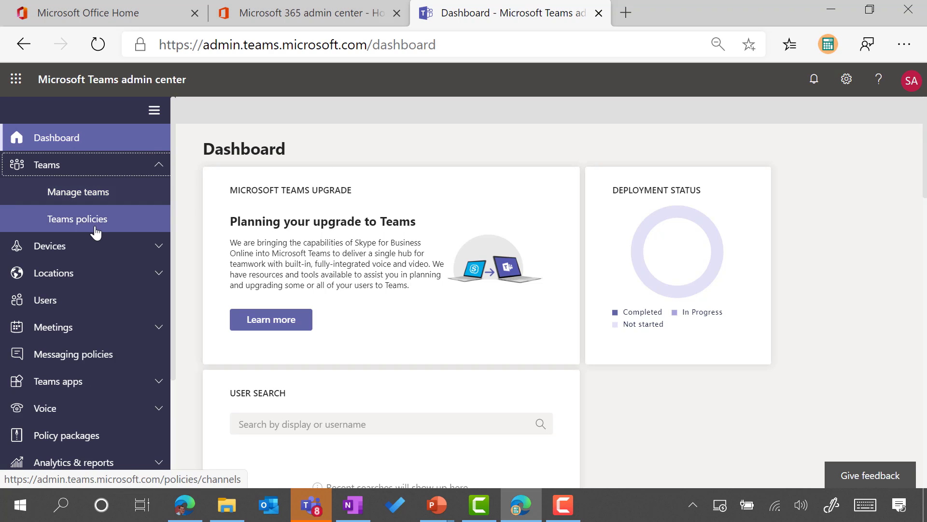
click(155, 166)
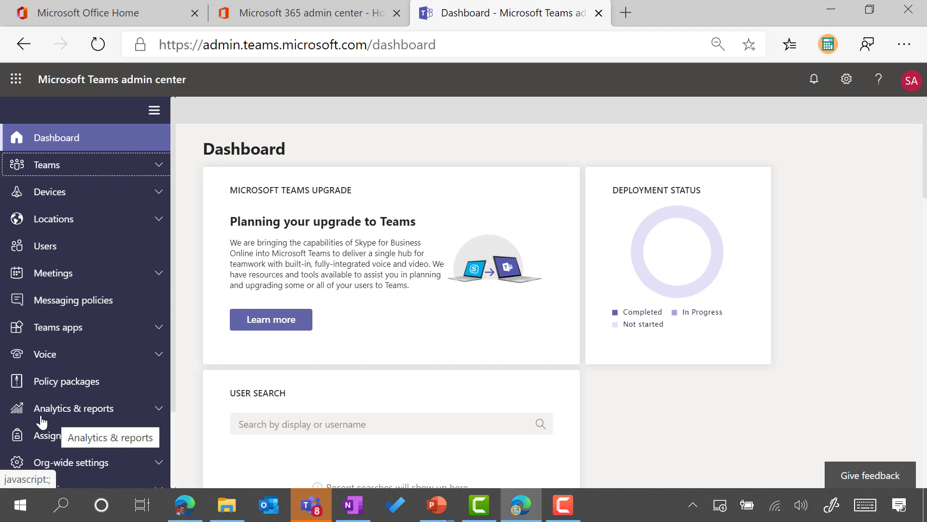
scroll(129, 288, down, 2)
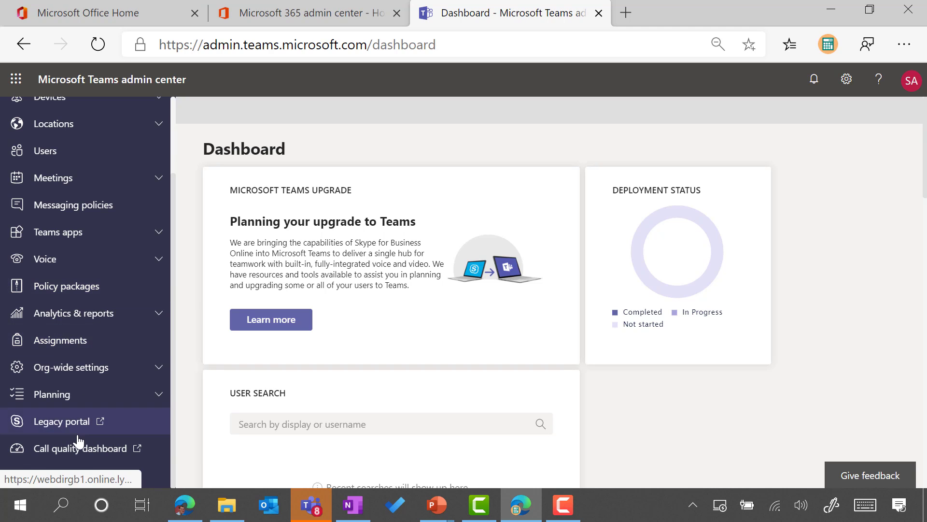
scroll(100, 323, up, 2)
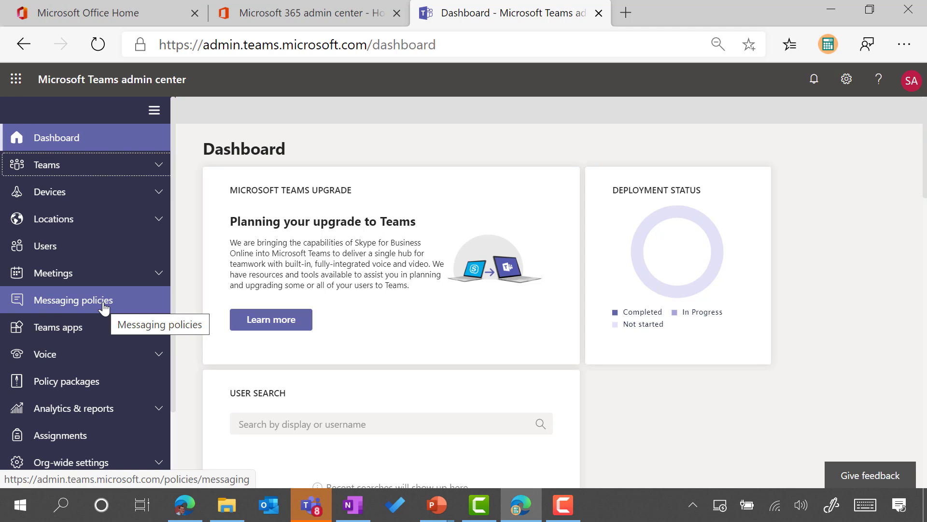
scroll(103, 304, down, 2)
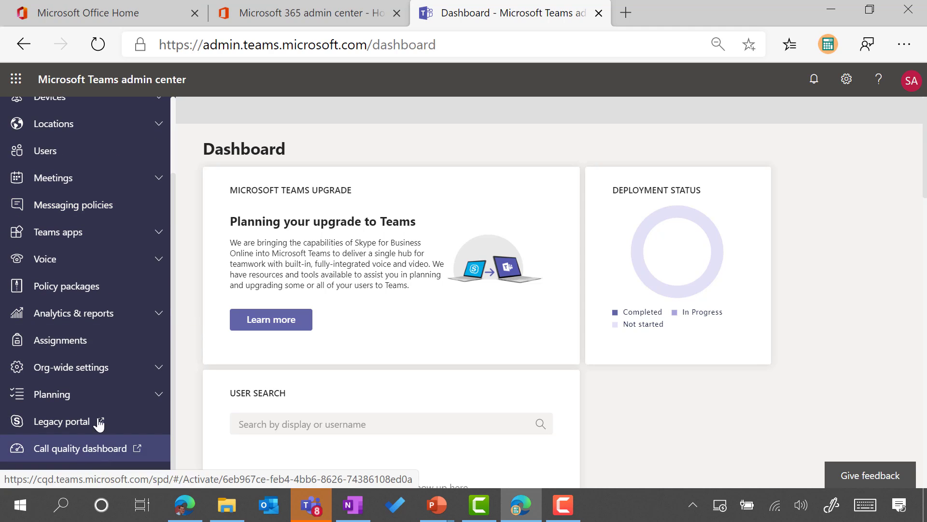
scroll(110, 259, up, 2)
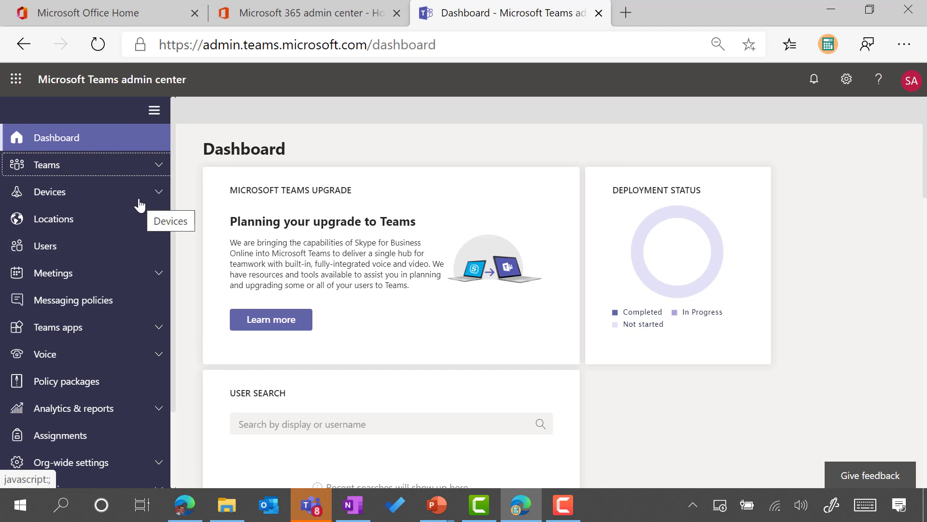
click(146, 279)
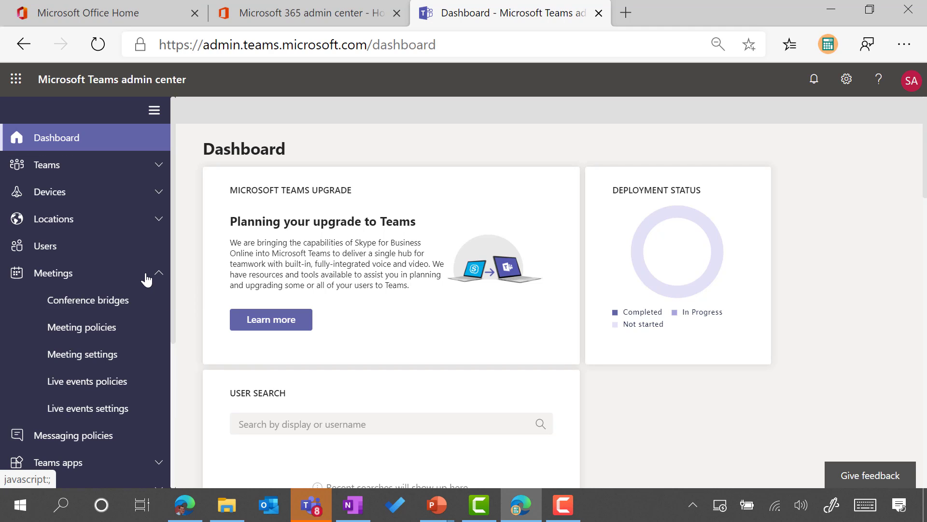
Step: Open Meeting policies and select the Global (Org-wide default) policy among the six defaults
click(96, 336)
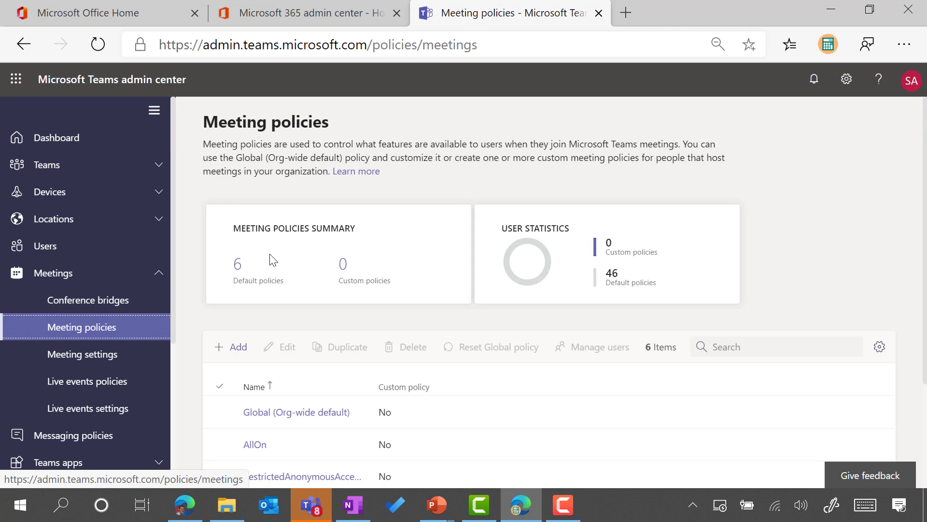
scroll(276, 230, down, 2)
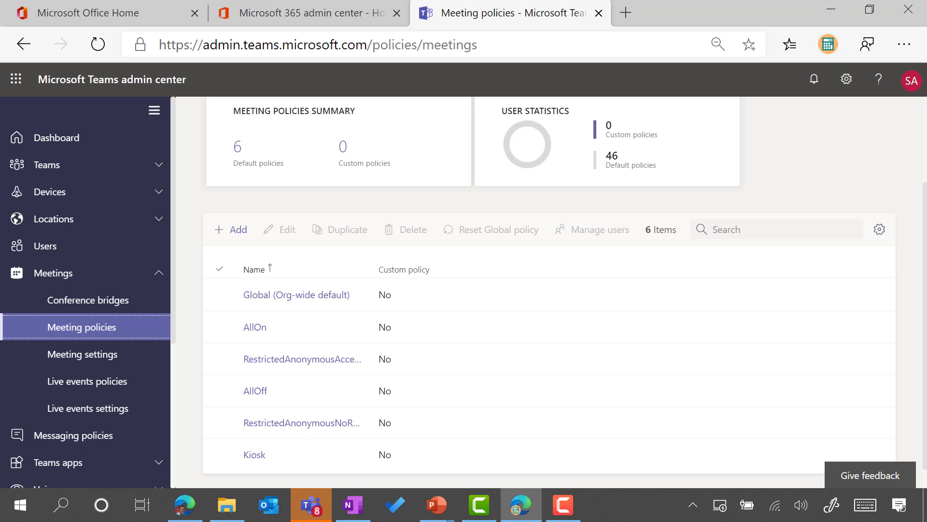
key(F10)
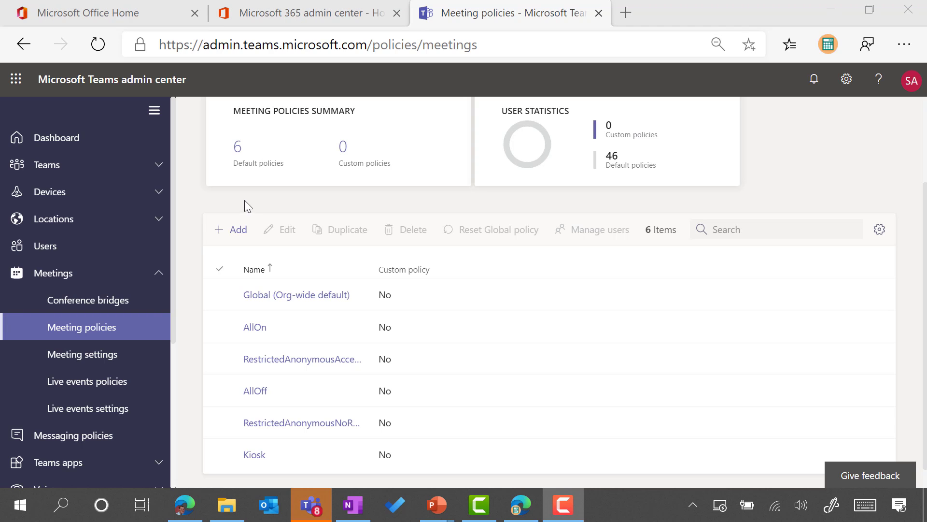
click(239, 296)
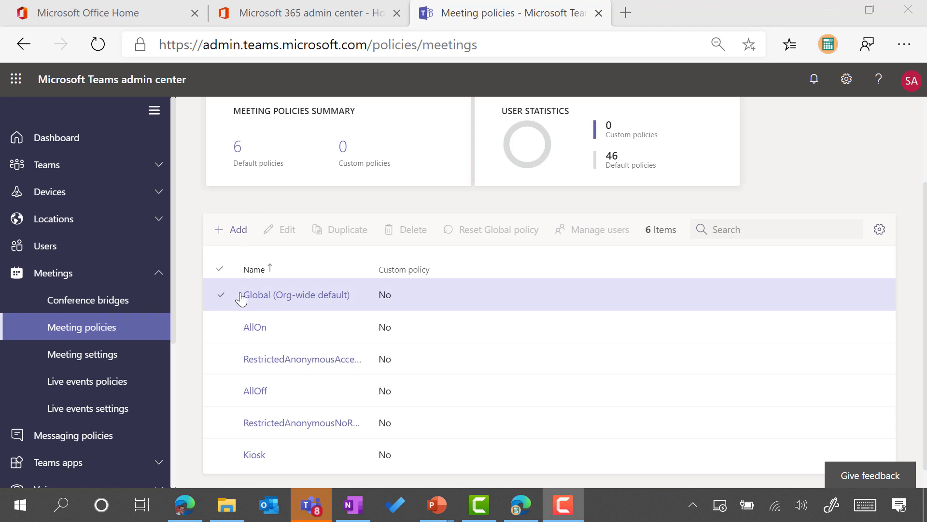
Step: Review all of the Global policy's settings, then cancel without saving
click(266, 296)
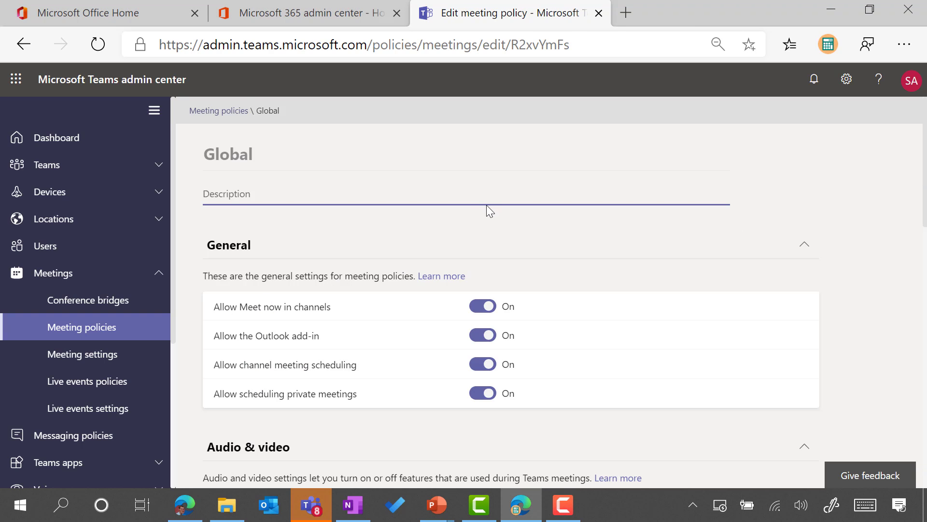
scroll(485, 207, down, 1)
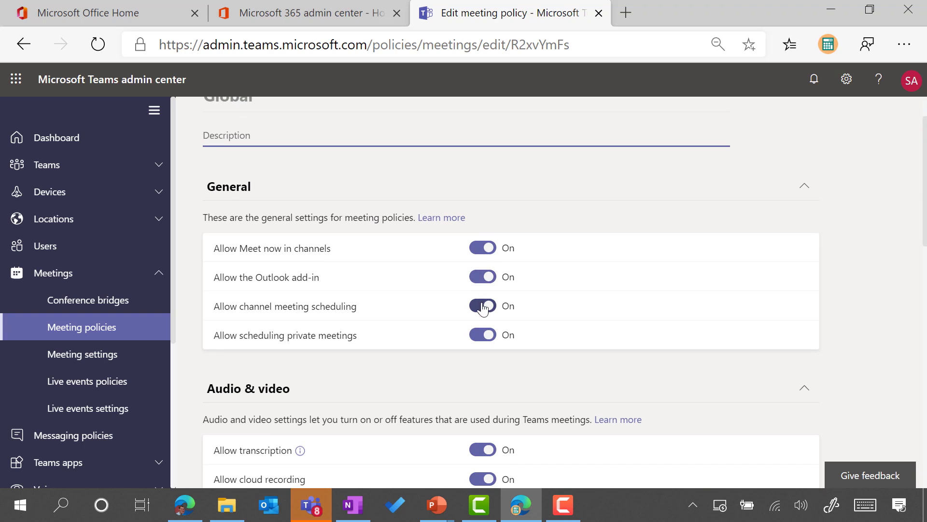
scroll(504, 254, down, 2)
scroll(504, 254, down, 1)
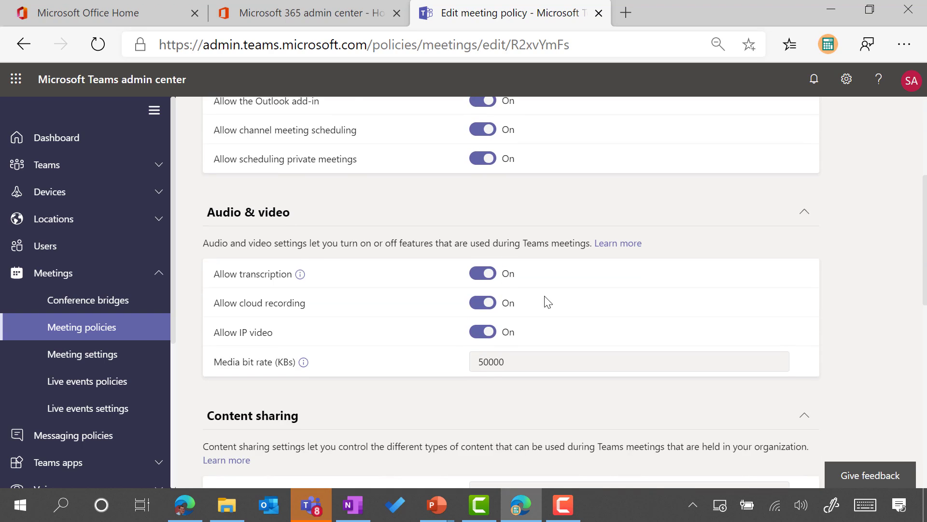
scroll(548, 295, down, 4)
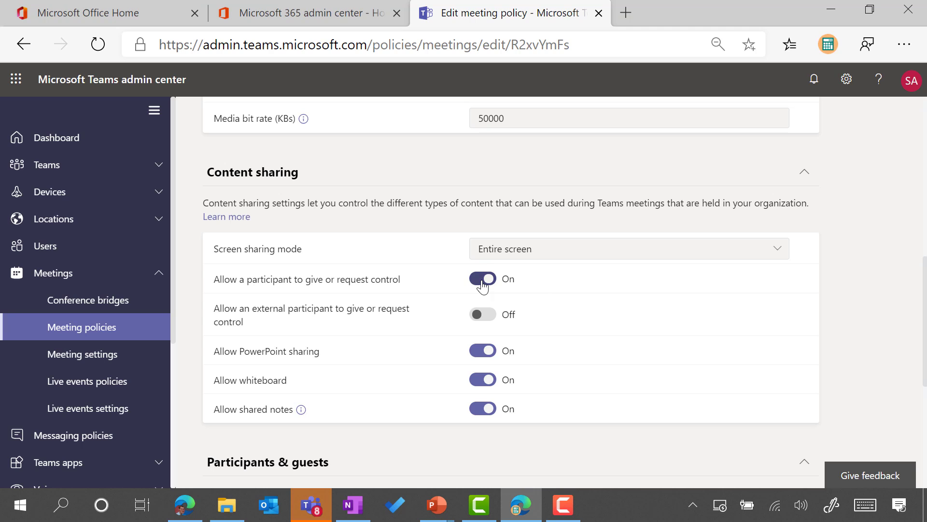
scroll(485, 286, down, 3)
scroll(486, 286, down, 1)
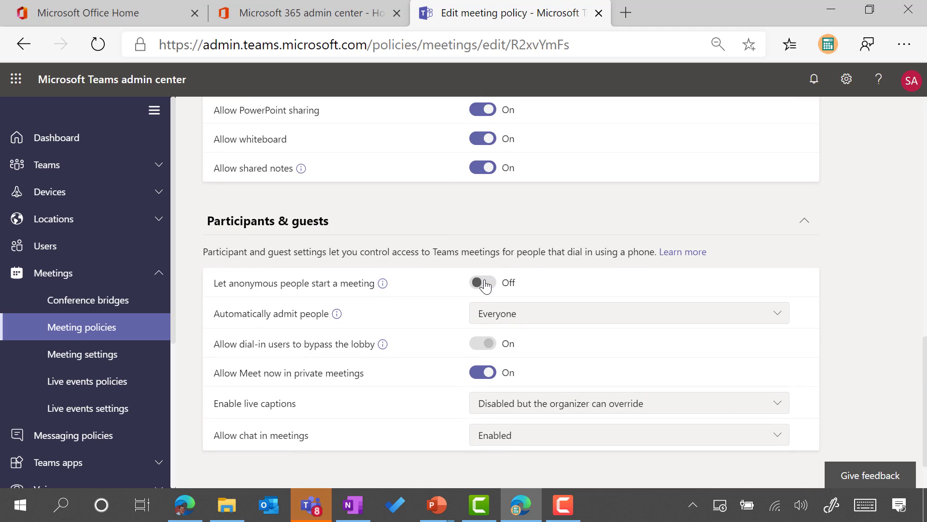
scroll(485, 285, down, 1)
scroll(401, 337, up, 9)
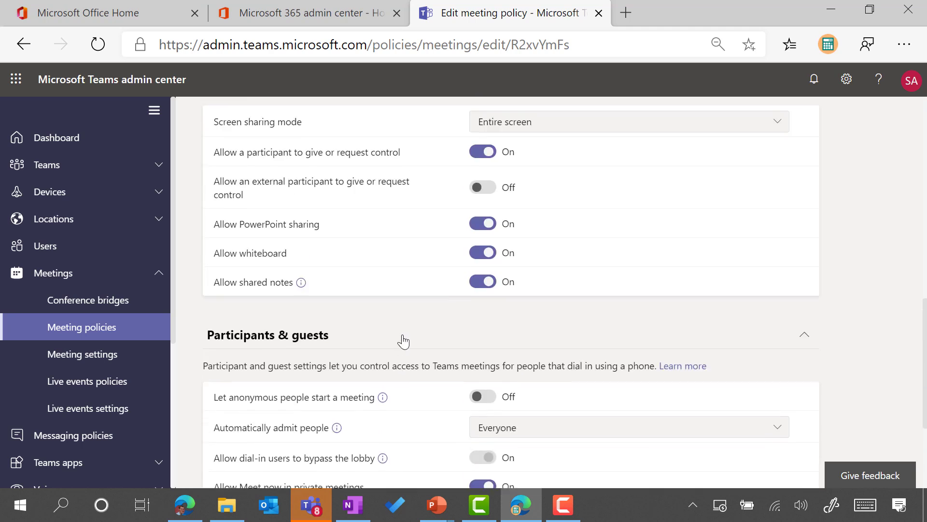
scroll(442, 282, up, 4)
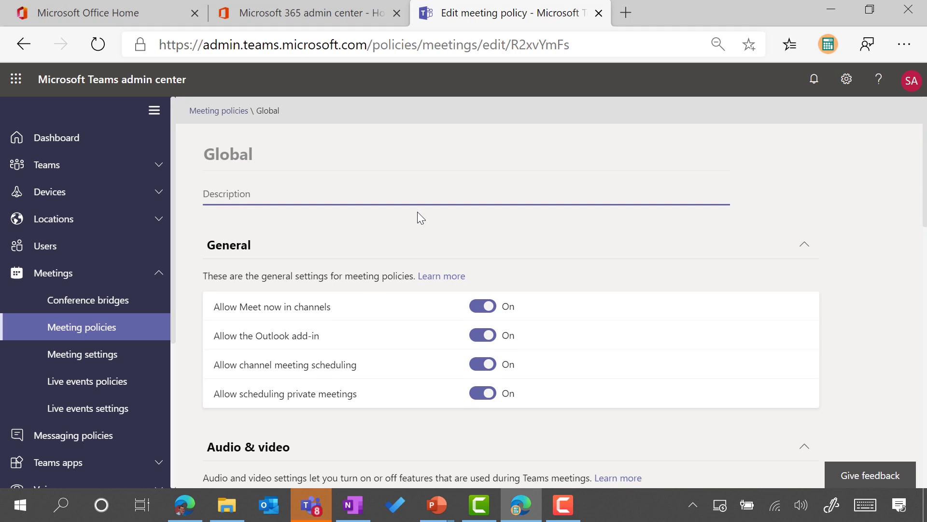
scroll(418, 215, down, 1)
scroll(364, 240, down, 5)
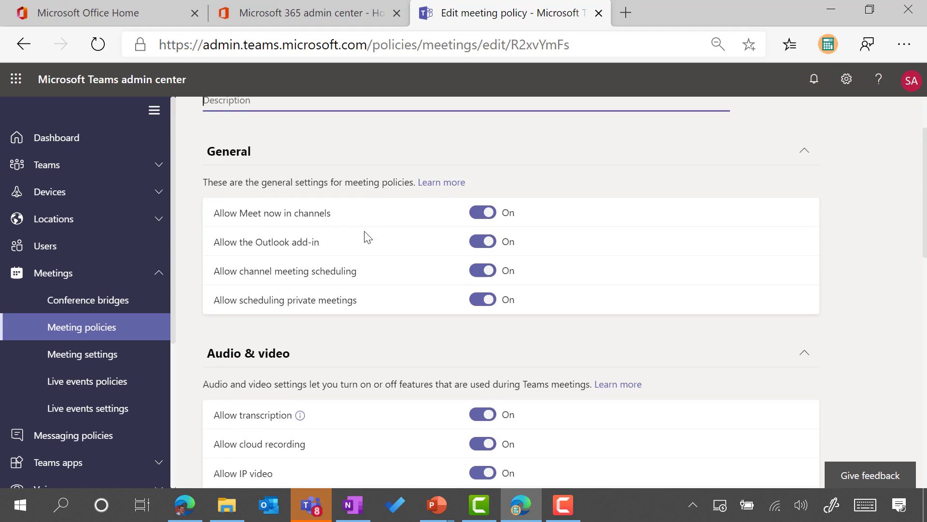
scroll(399, 239, up, 4)
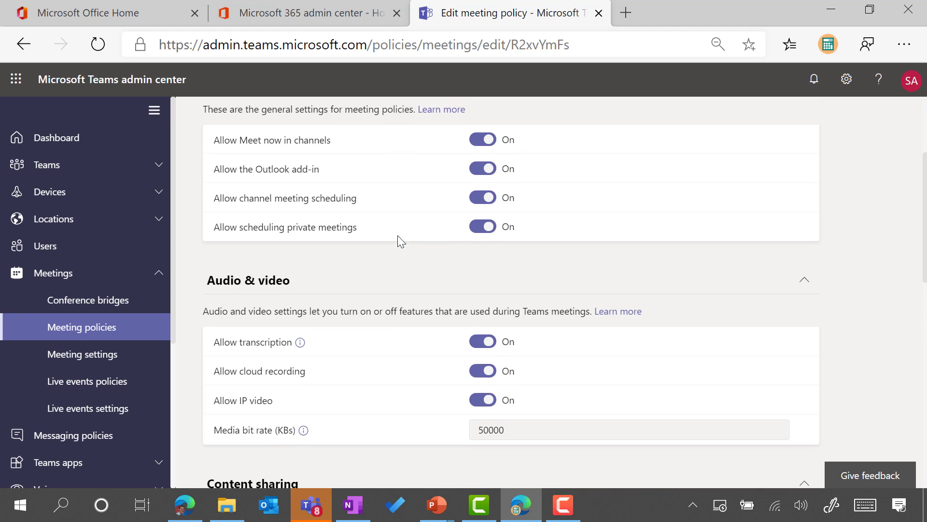
scroll(397, 237, down, 10)
click(322, 453)
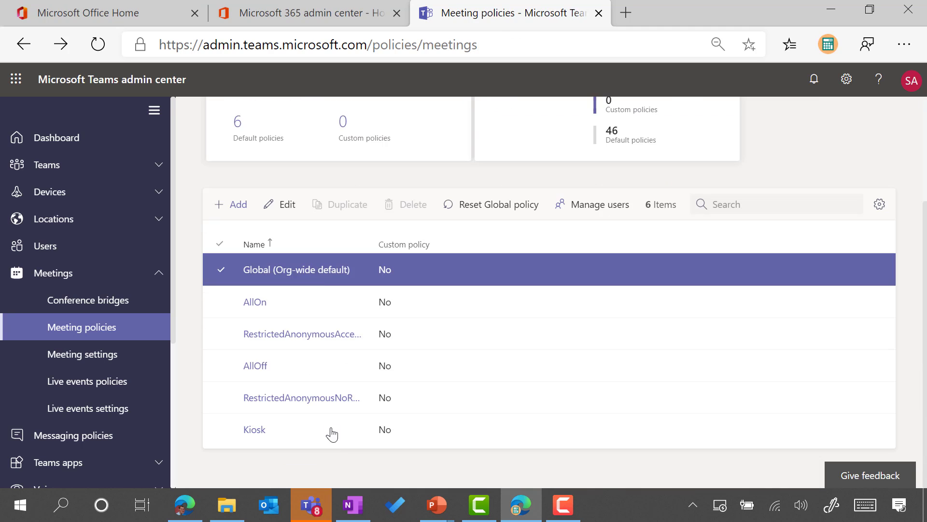
Step: Add a meeting policy named 'AllStaff' with Allow shared notes set to Off, and save it
click(235, 207)
text(A)
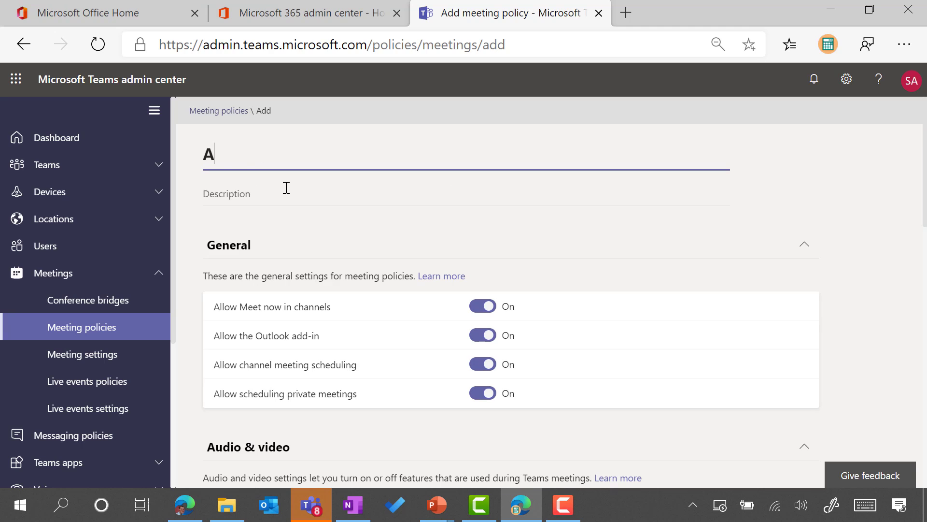
text(llStaff)
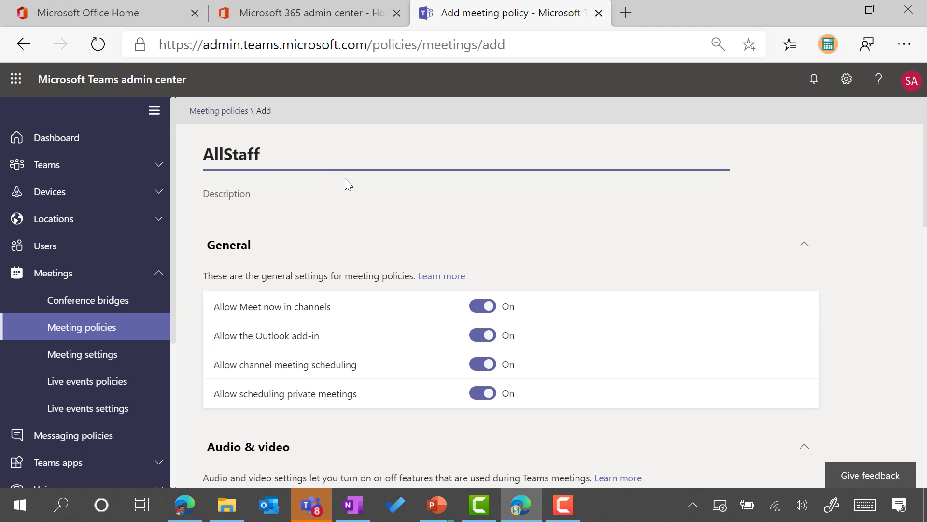
scroll(440, 202, down, 3)
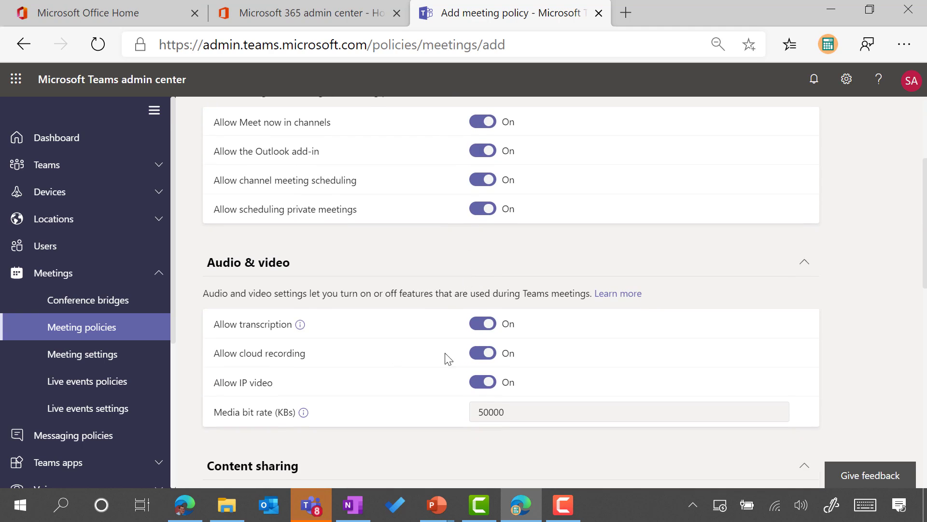
scroll(492, 263, down, 7)
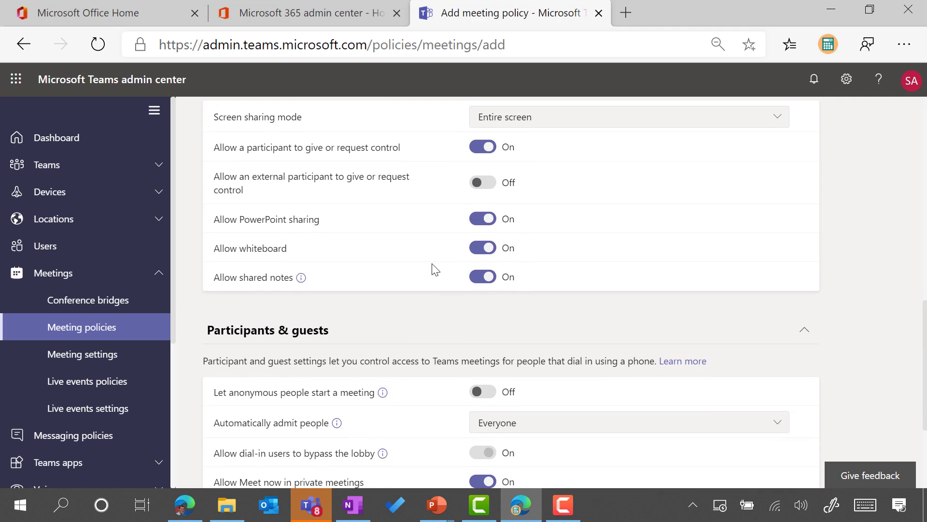
click(483, 284)
click(532, 309)
scroll(548, 273, up, 5)
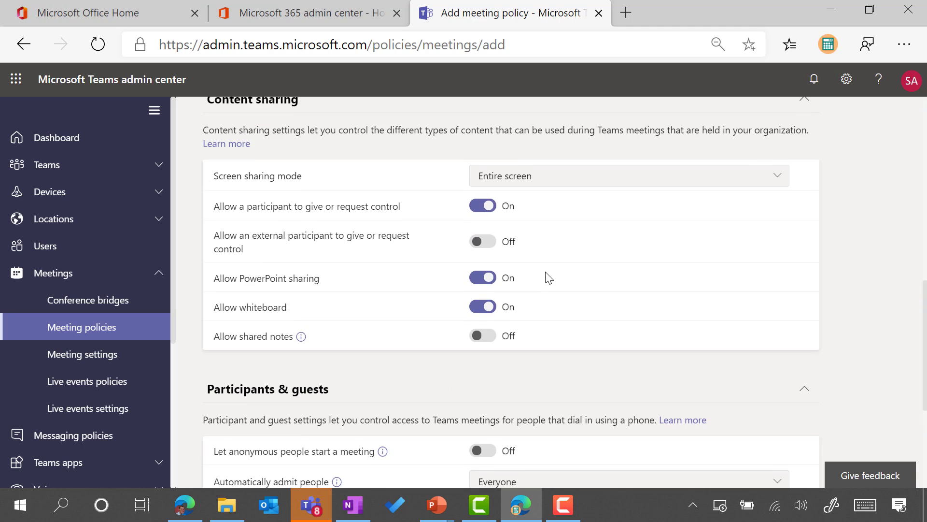
scroll(545, 275, down, 5)
scroll(478, 289, down, 4)
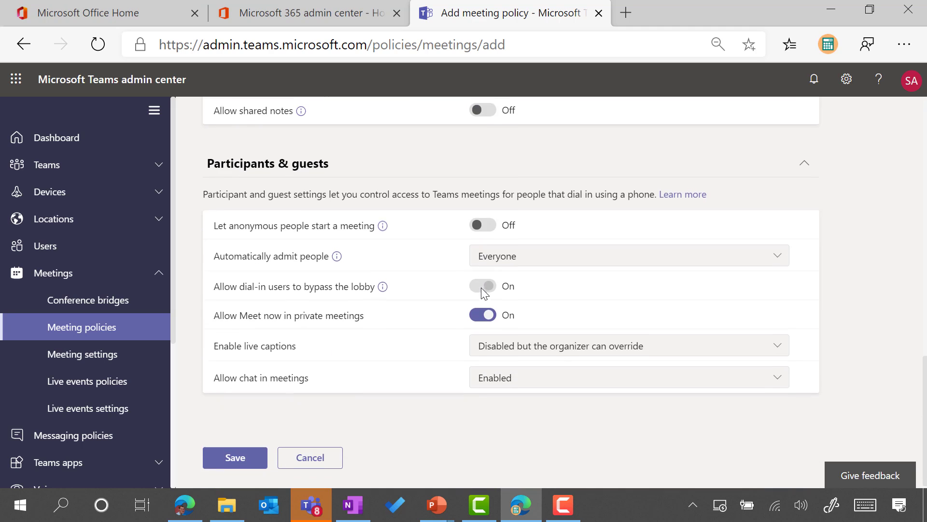
click(240, 462)
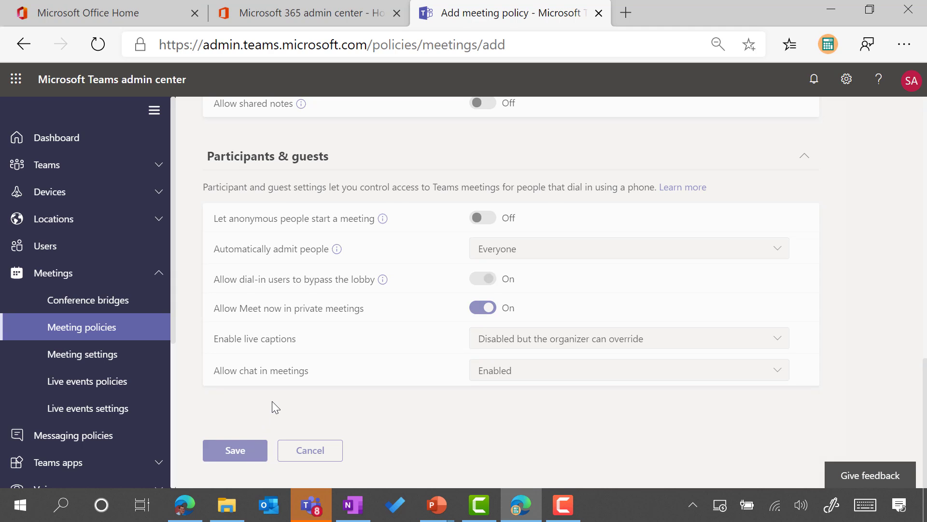
scroll(325, 265, up, 3)
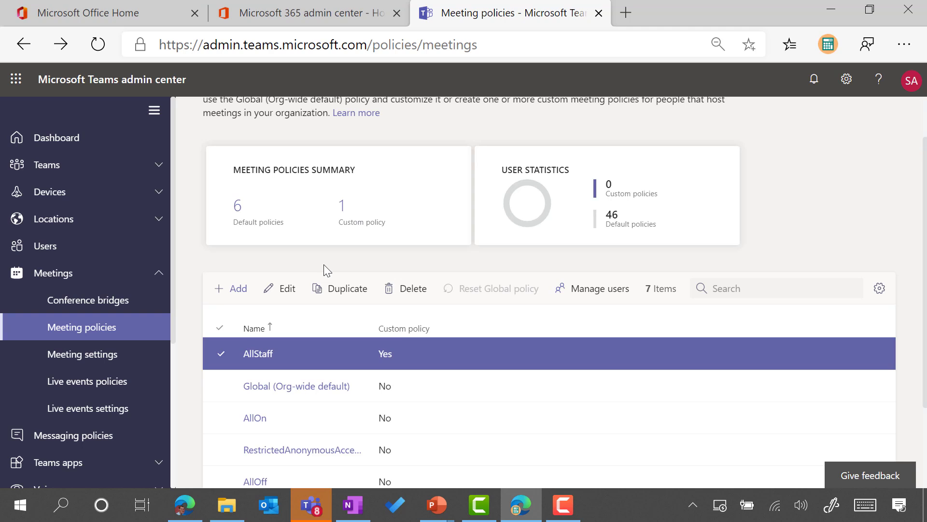
Step: Go to Users and clear the search box so every user is listed
scroll(298, 237, down, 1)
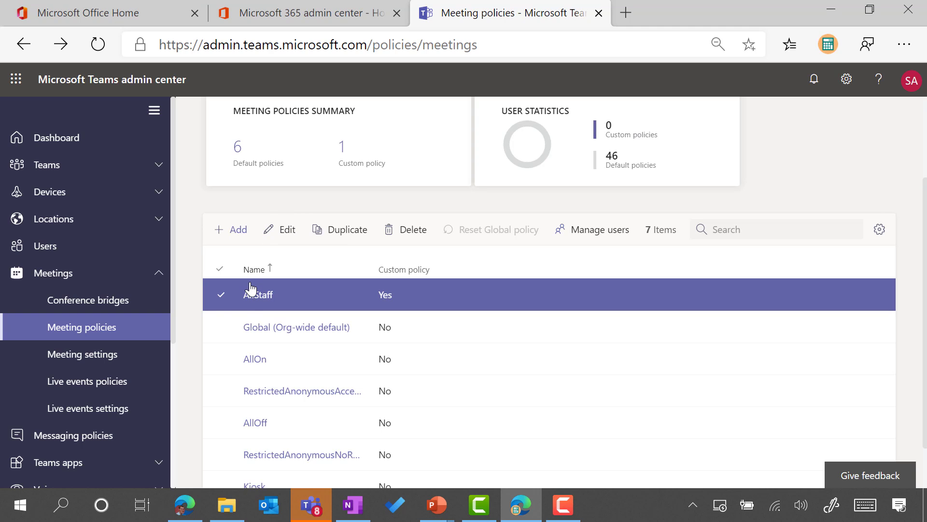
click(79, 256)
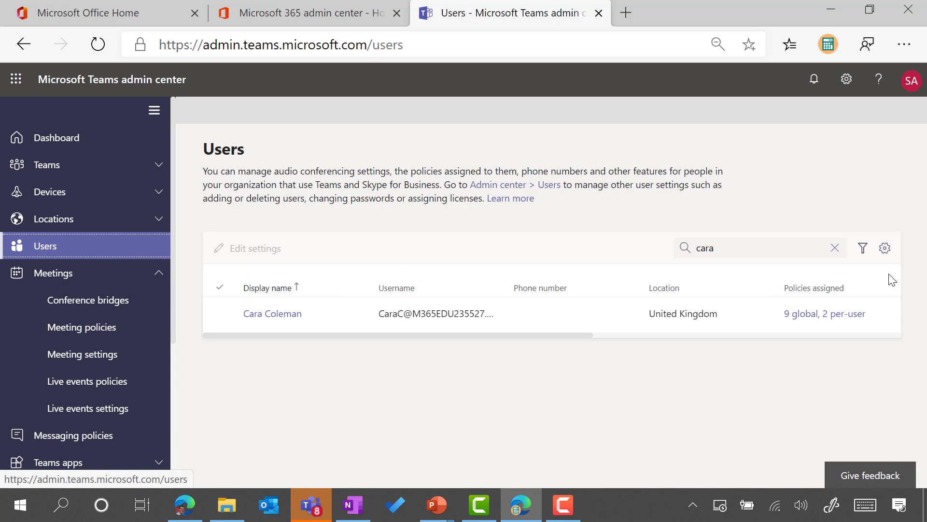
click(834, 248)
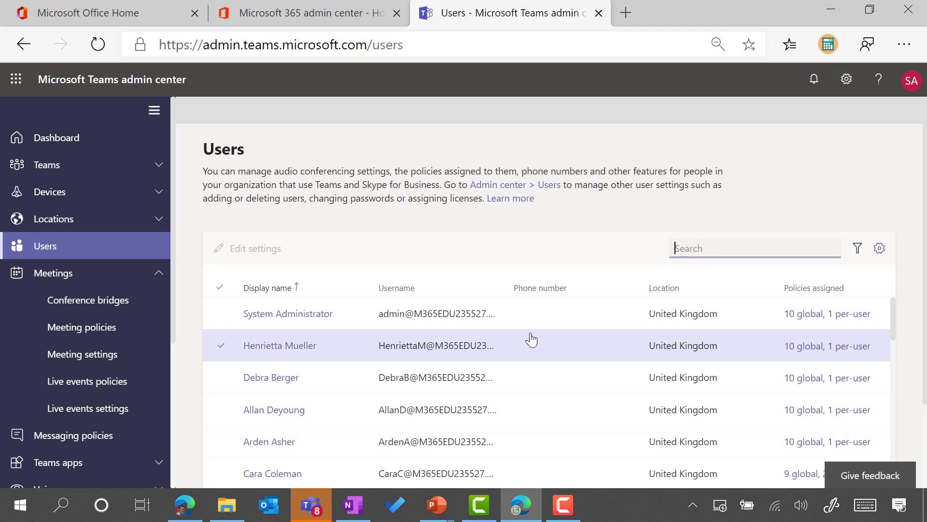
scroll(366, 323, down, 5)
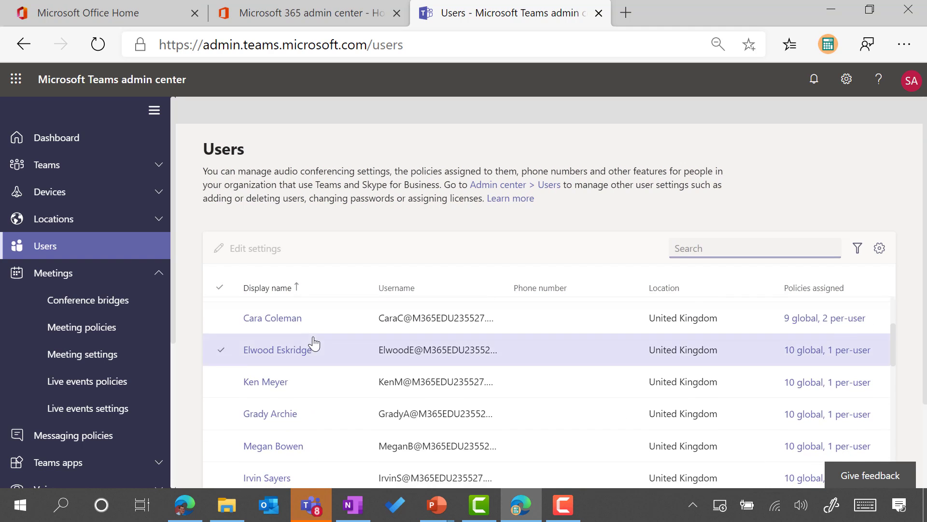
scroll(314, 344, up, 1)
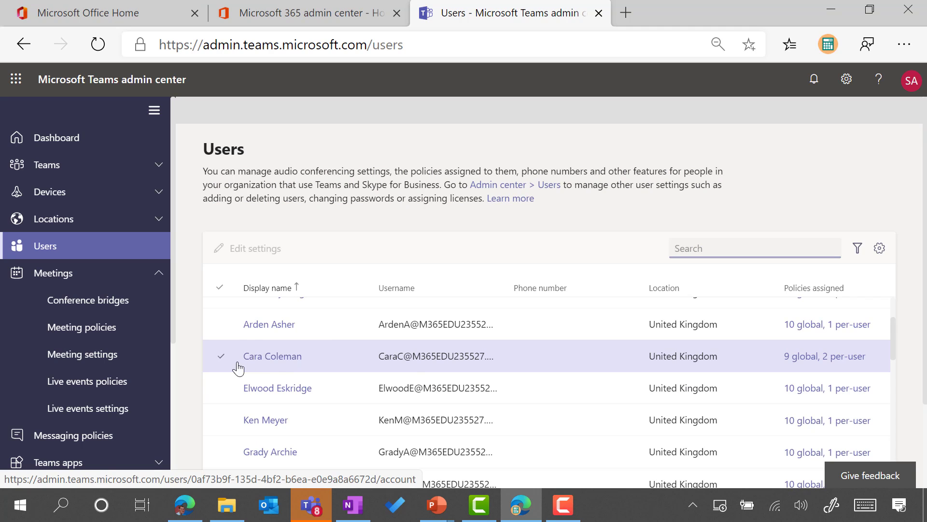
Step: Open the target user's profile and view their Policies tab, showing Global defaults
click(263, 357)
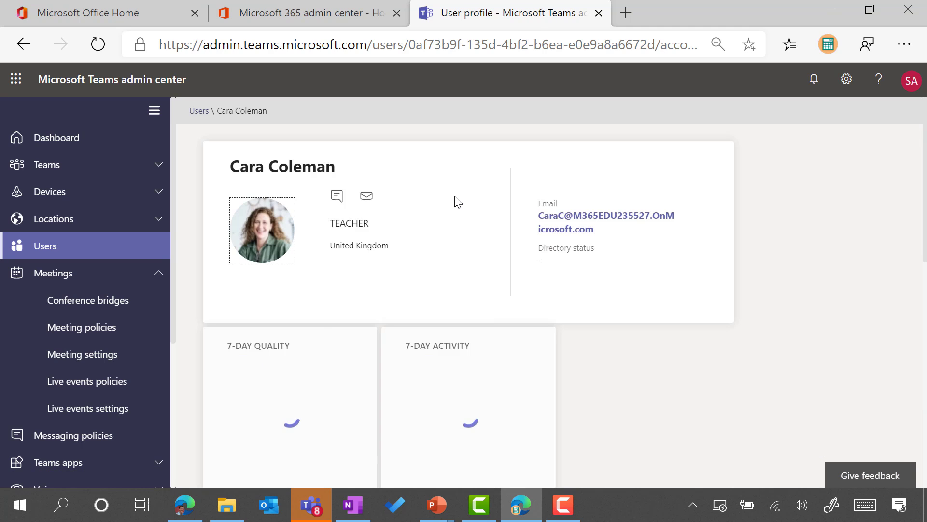
scroll(458, 202, down, 4)
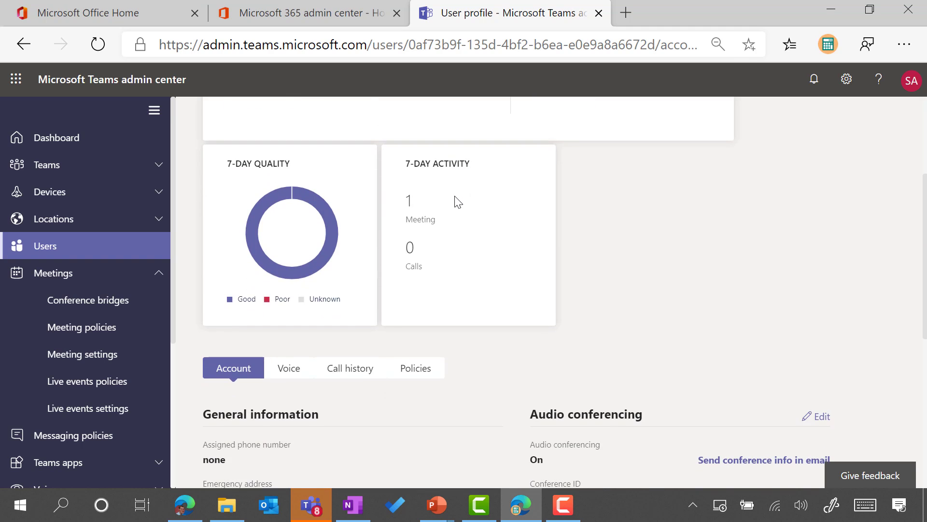
scroll(456, 202, down, 1)
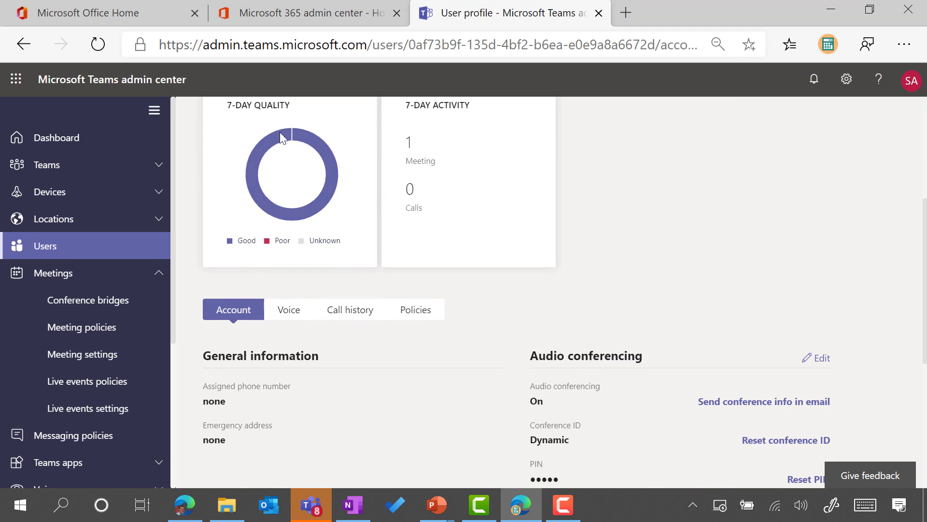
mouse_move(298, 144)
scroll(323, 232, up, 1)
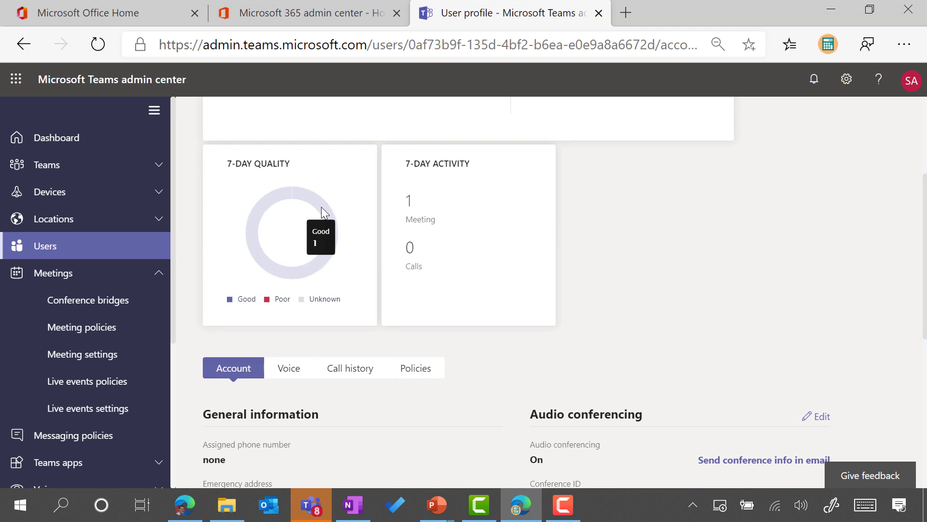
scroll(386, 231, up, 3)
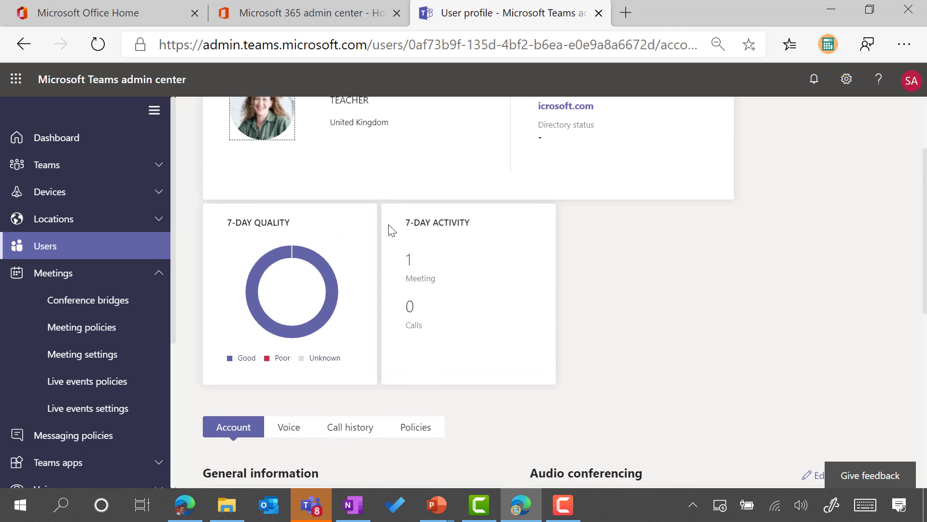
scroll(388, 227, down, 7)
scroll(388, 227, up, 3)
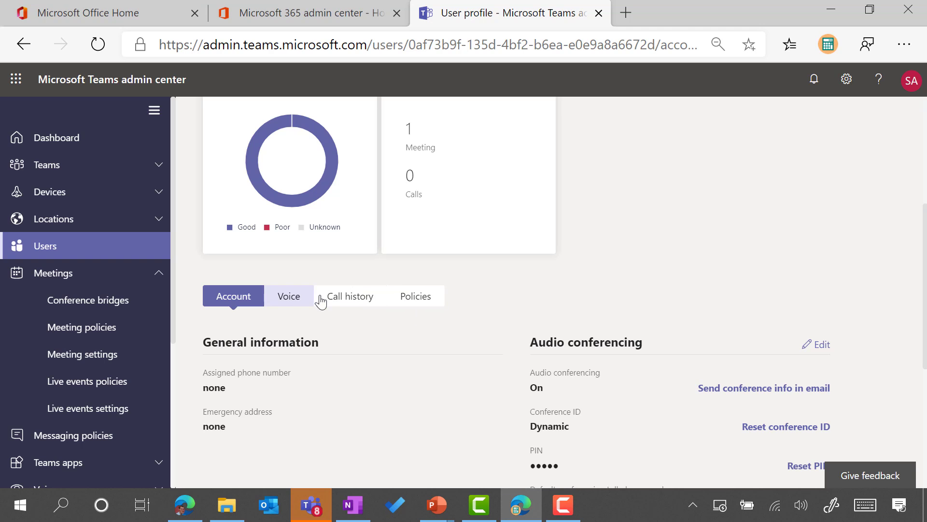
click(418, 301)
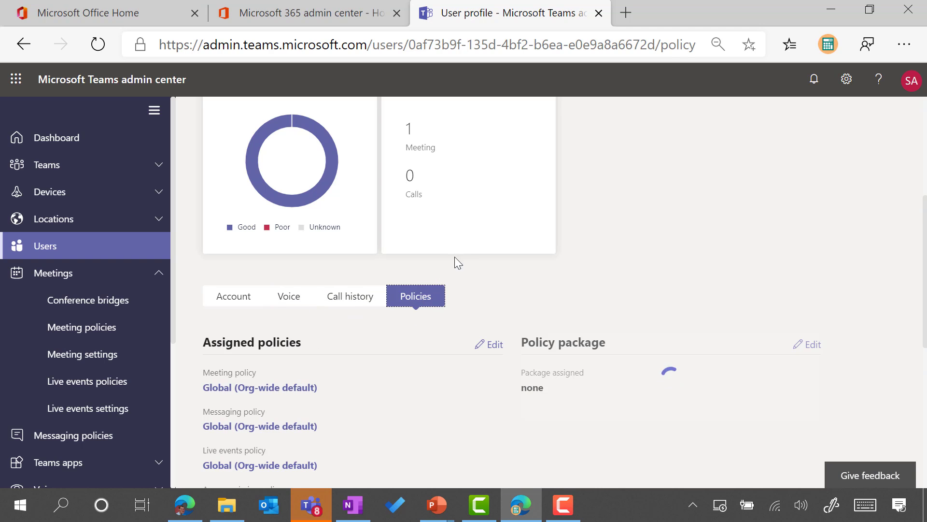
scroll(463, 256, down, 1)
scroll(467, 257, down, 1)
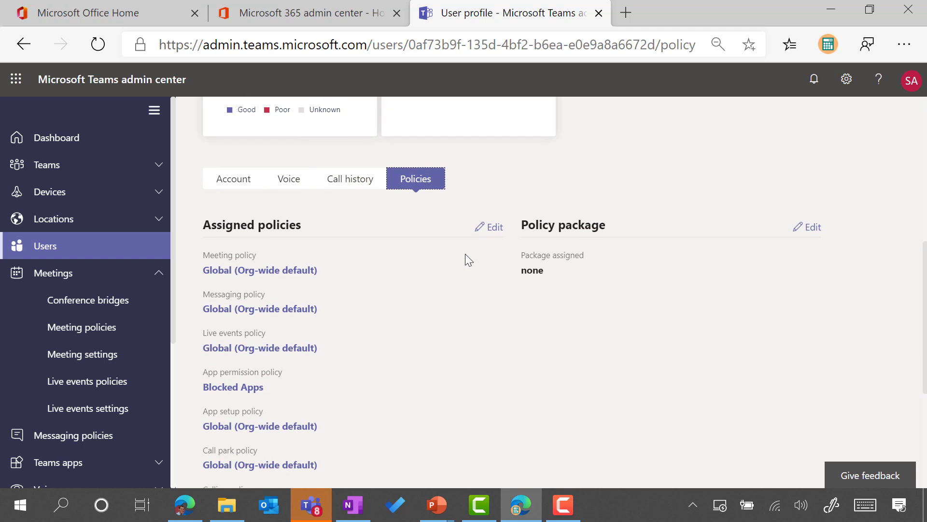
Step: Set the user's Meeting policy to AllStaff in Edit user policies and apply it
click(494, 227)
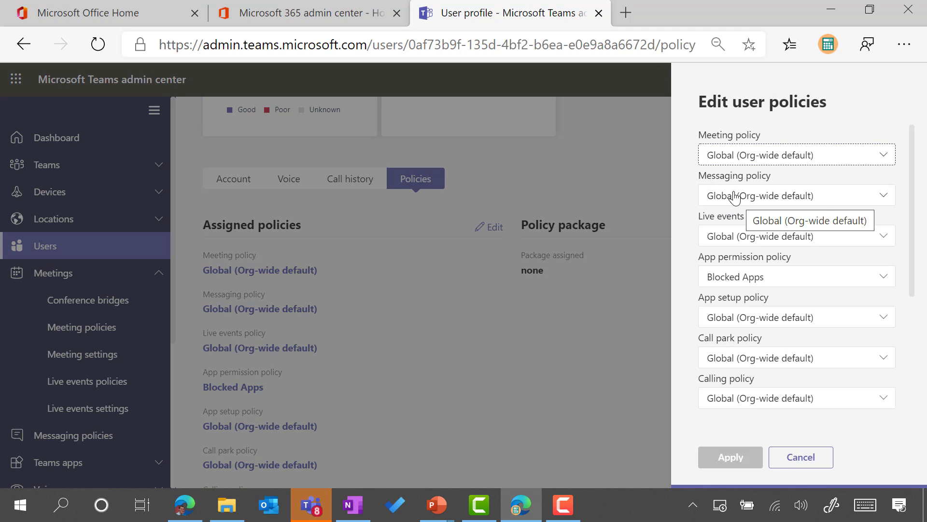
click(808, 159)
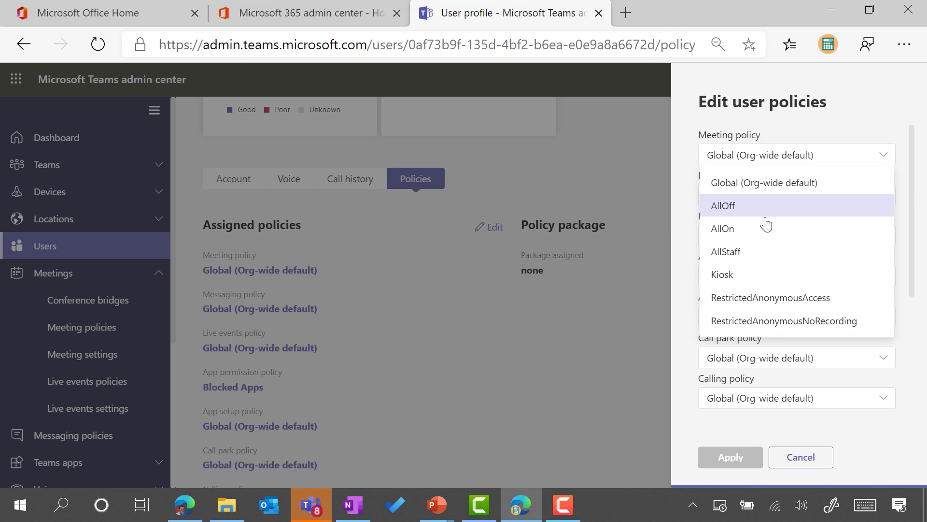
click(747, 251)
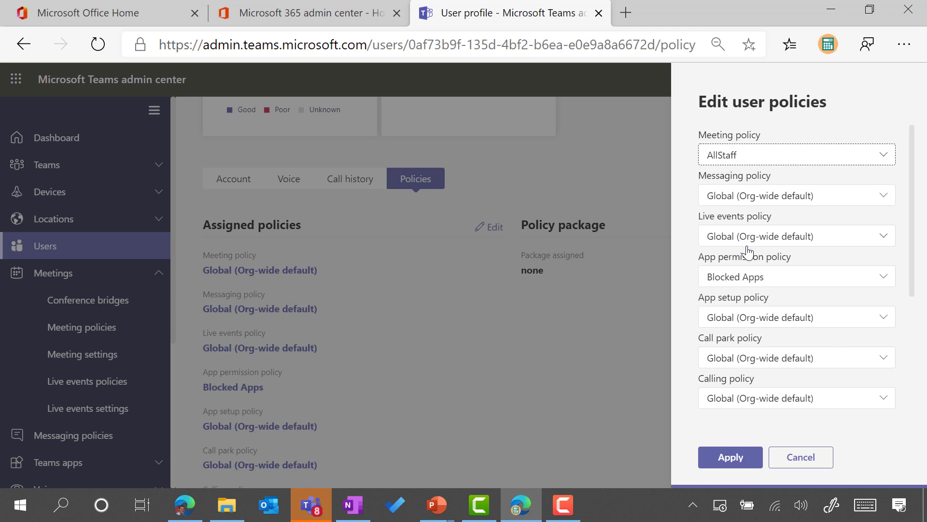
click(731, 458)
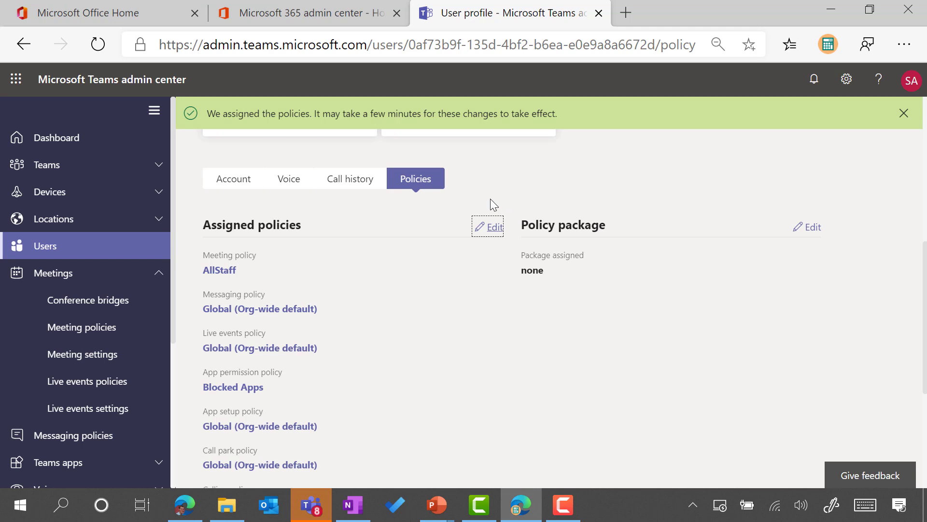
scroll(584, 209, up, 4)
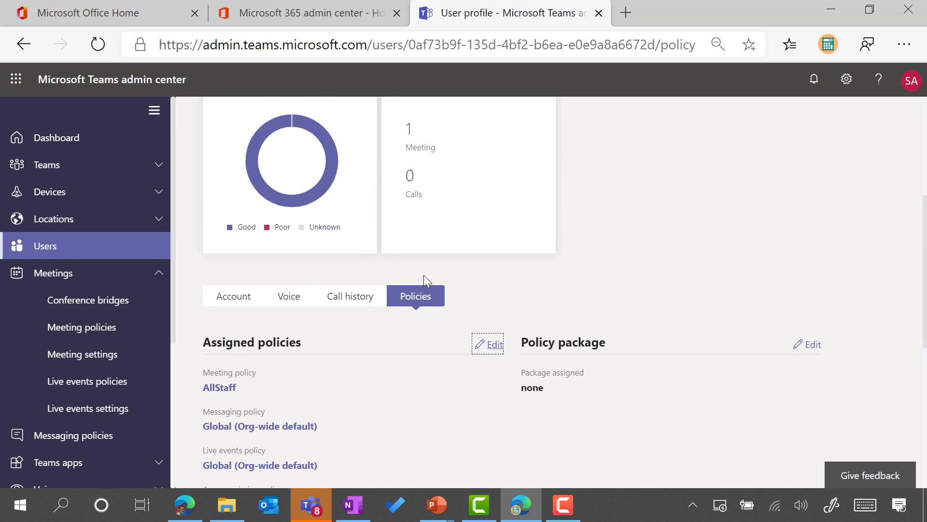
scroll(393, 357, up, 3)
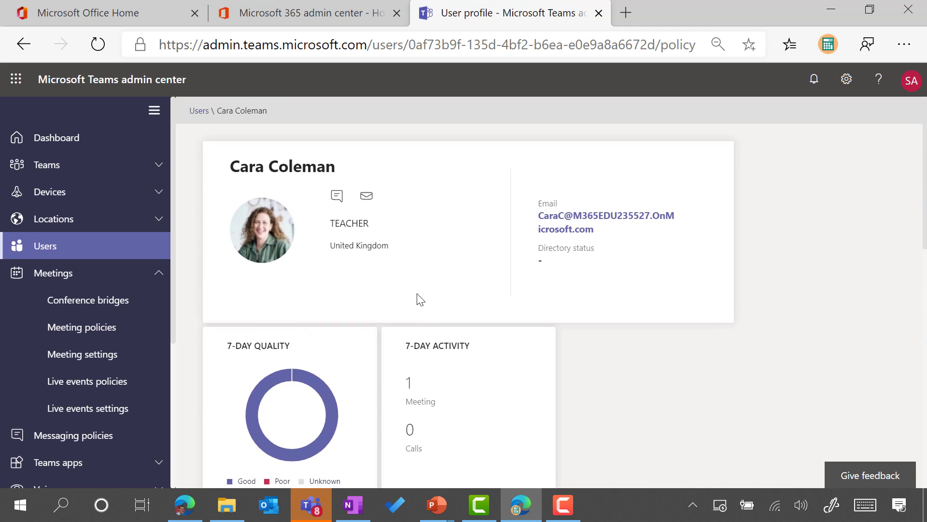
scroll(358, 265, down, 1)
scroll(350, 259, down, 3)
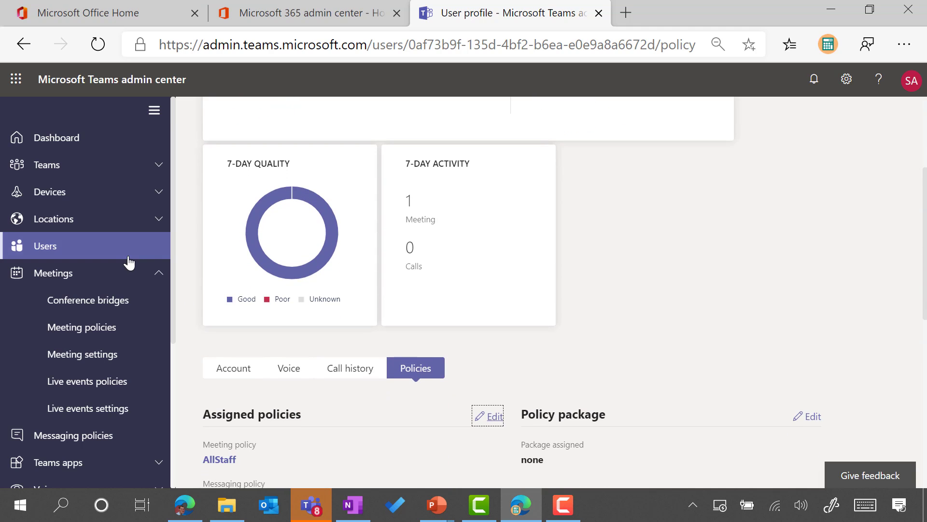
Step: Return to the Users list, try selecting all users, and dismiss the selection-limit warning
click(85, 252)
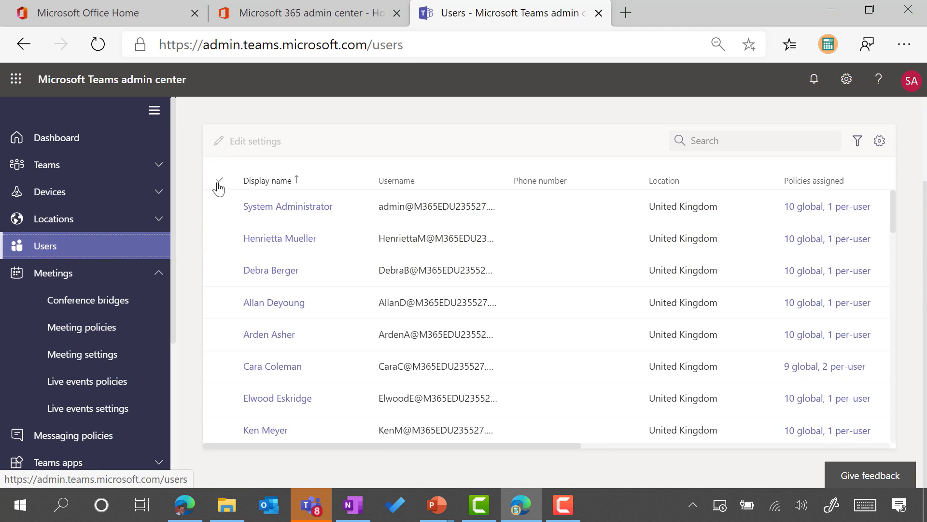
click(219, 180)
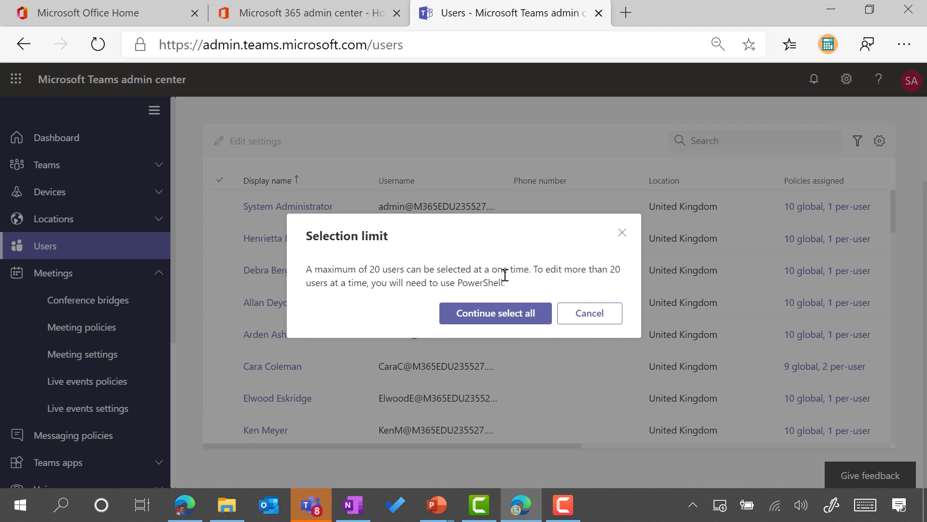
click(593, 312)
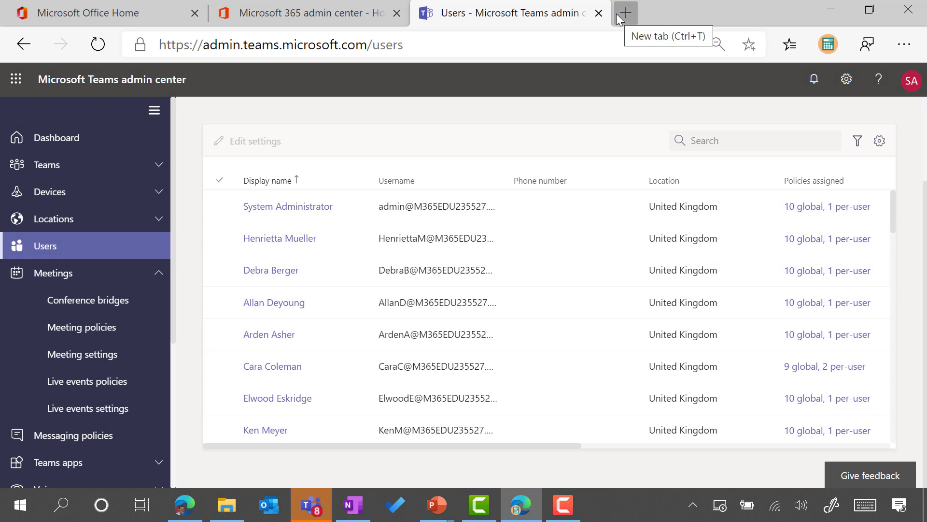
Step: Load the Teams PowerShell Overview documentation in a new browser tab from the pasted address
click(617, 14)
text(https://docs.microsoft.com/en-us/MicrosoftTeams/teams-powershell-overview)
key(Return)
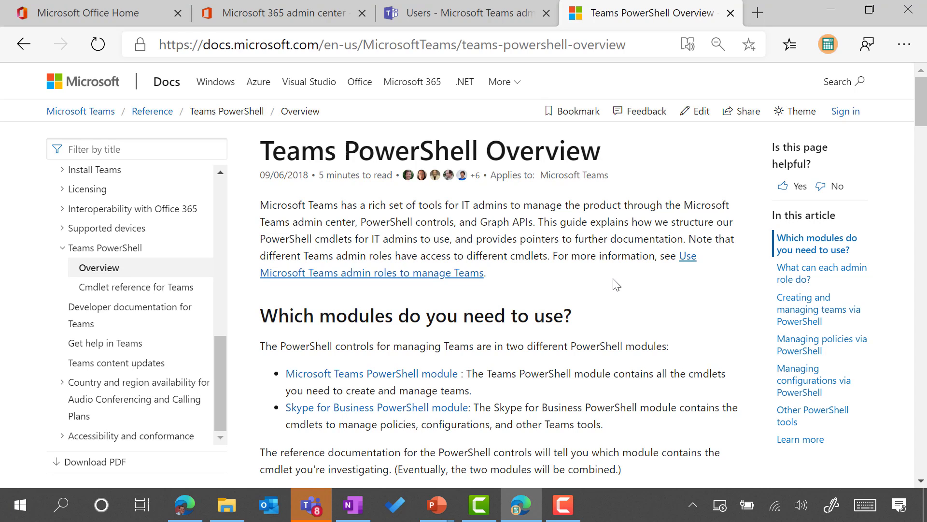
Step: Toggle between the PowerShell docs tab and the admin center, finishing on the Users list
click(482, 20)
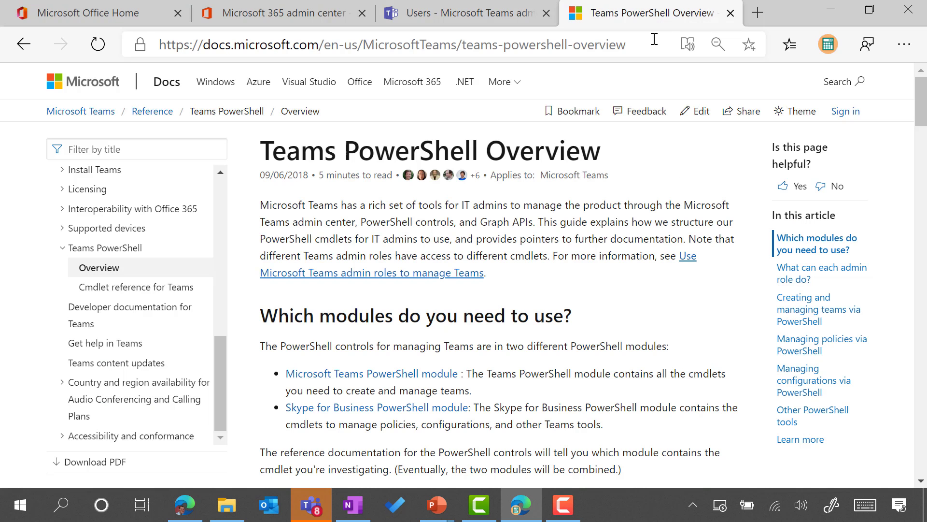
click(661, 19)
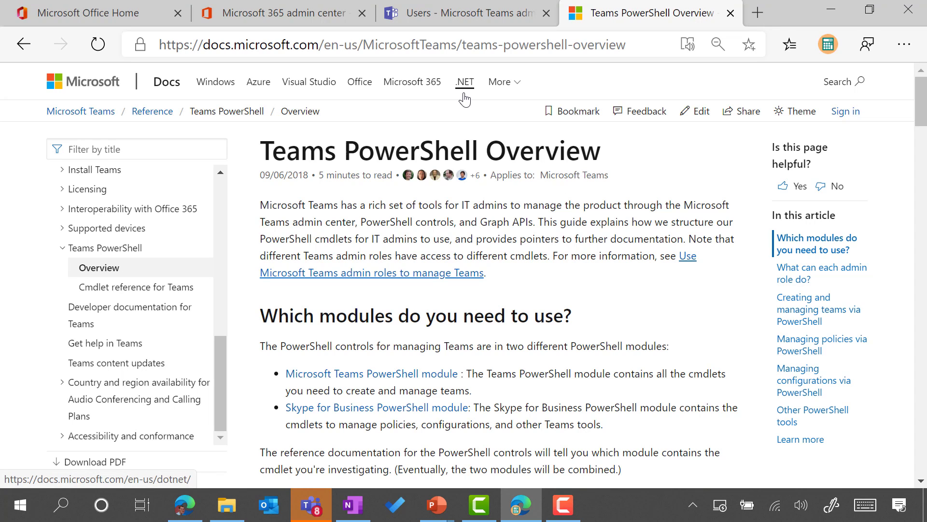
click(461, 15)
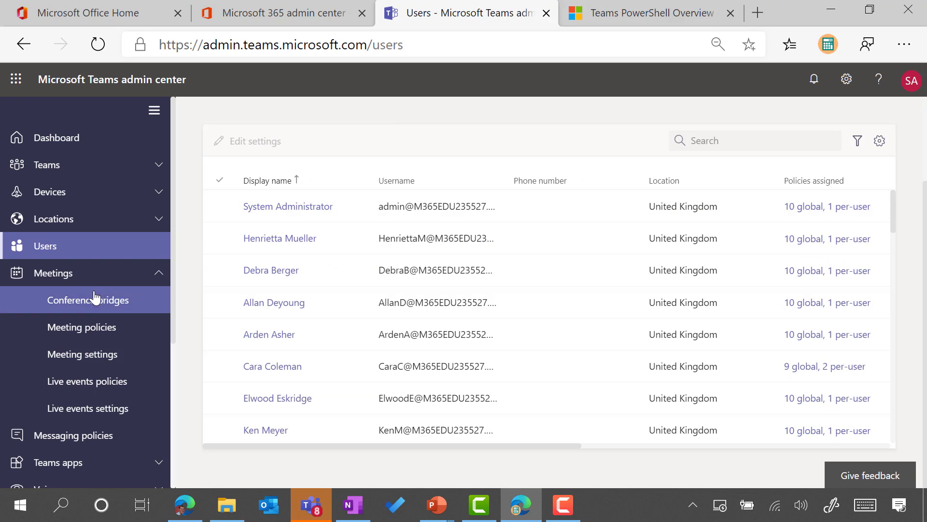
click(670, 21)
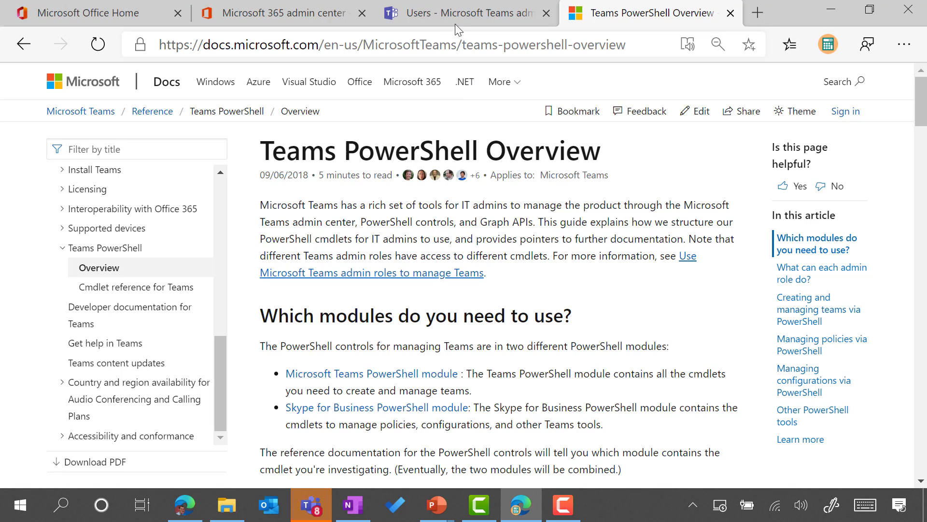
click(474, 13)
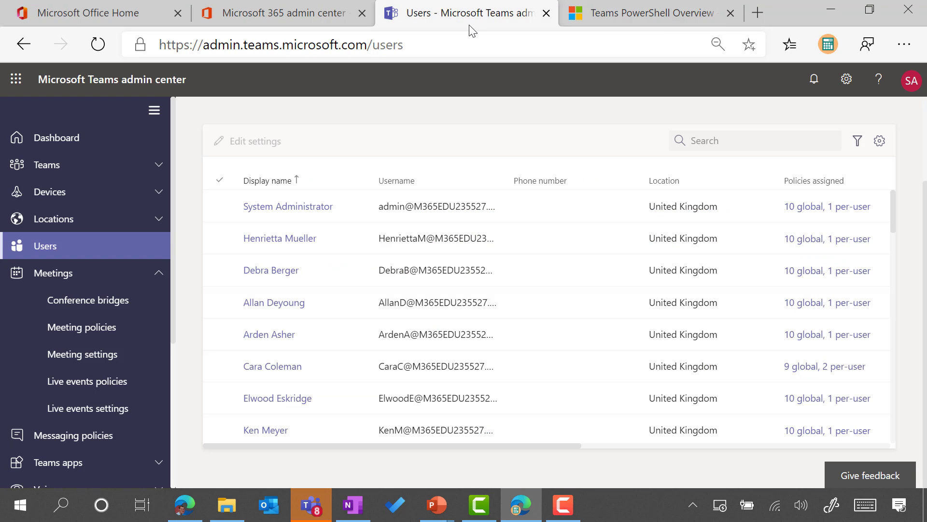
key(F10)
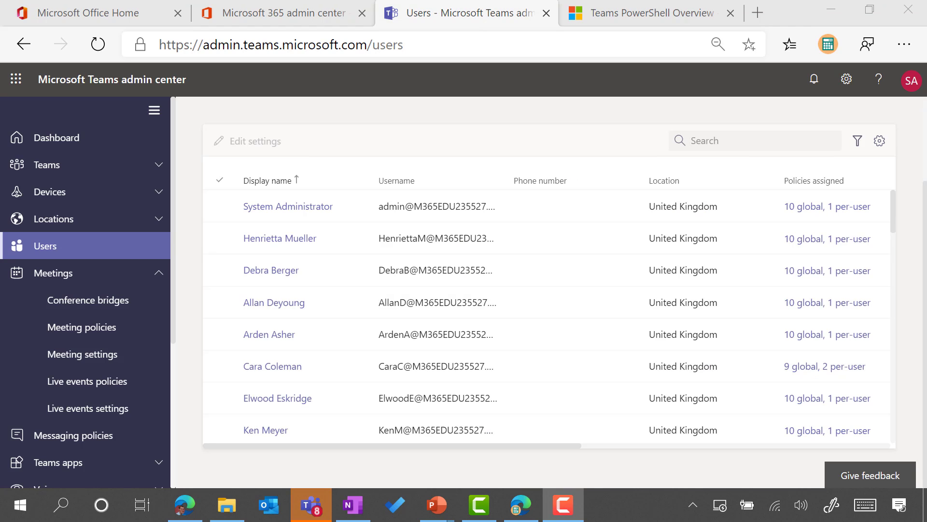
scroll(63, 300, down, 3)
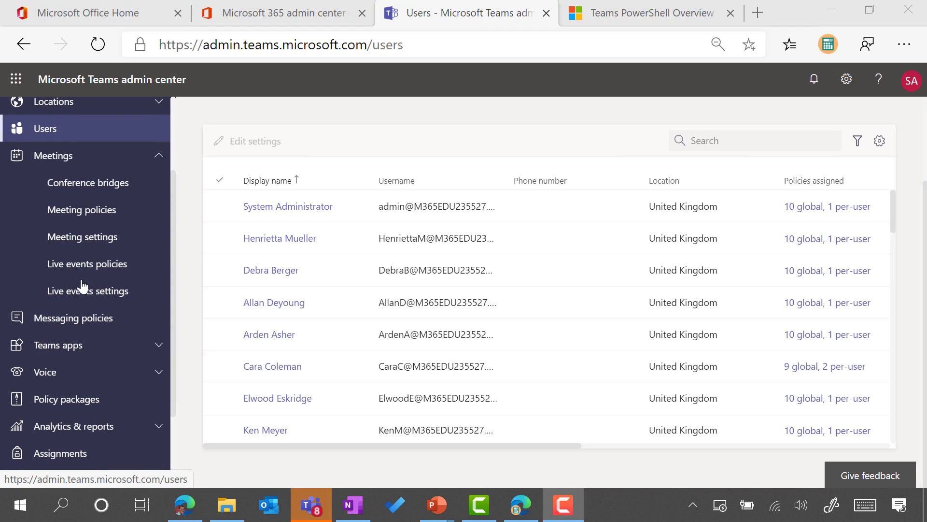
Step: Go to Messaging policies and select the Global (Org-wide default) policy among Global, EduFaculty and EduStudent
click(78, 318)
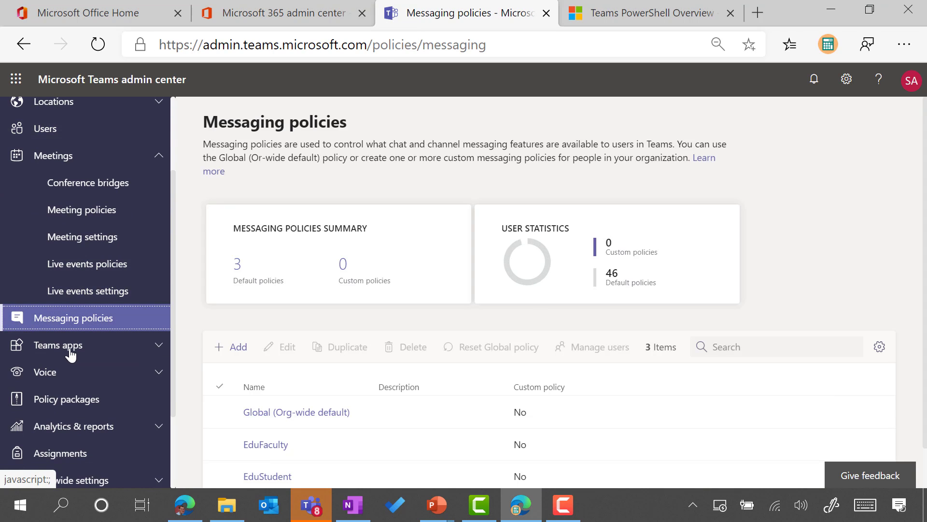
scroll(99, 316, down, 3)
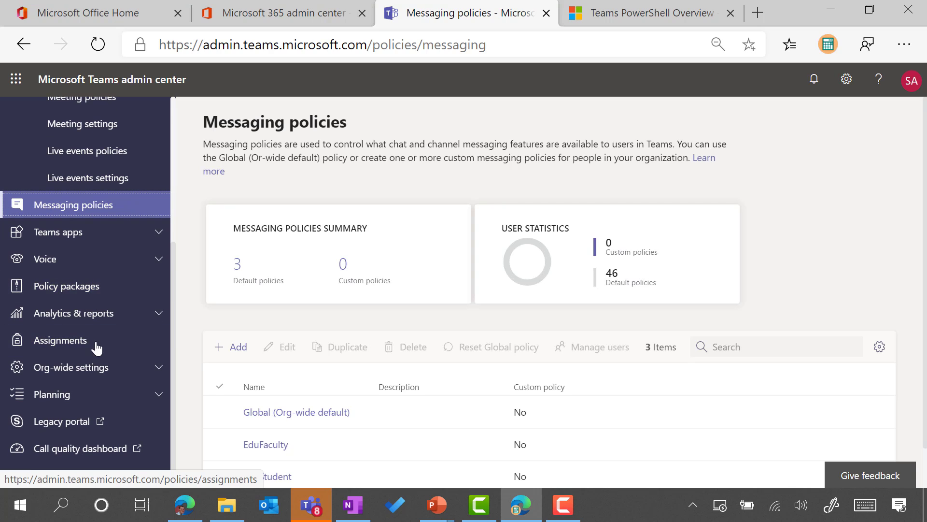
scroll(320, 259, down, 1)
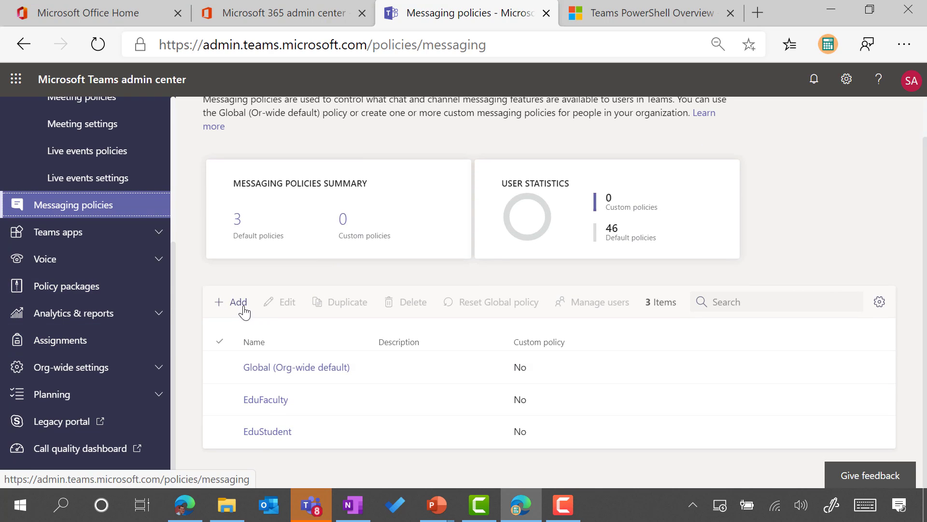
click(241, 378)
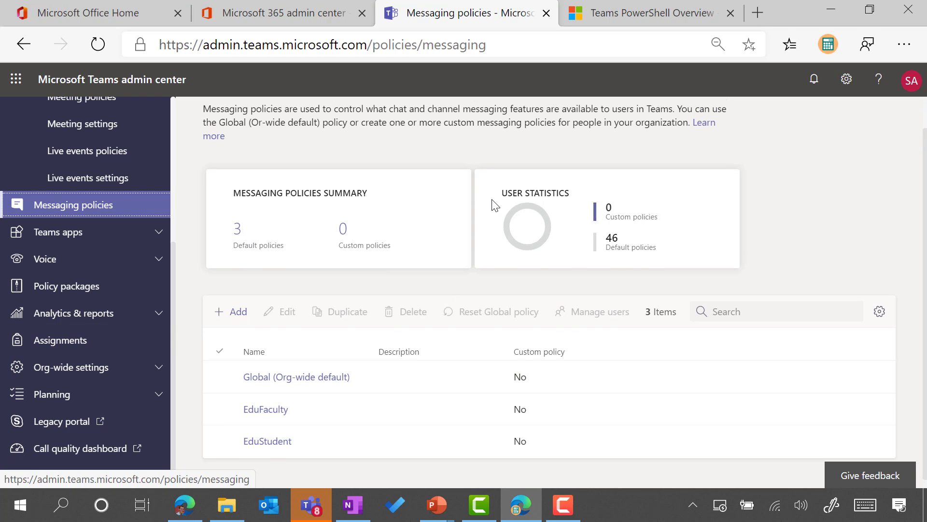
scroll(494, 205, up, 1)
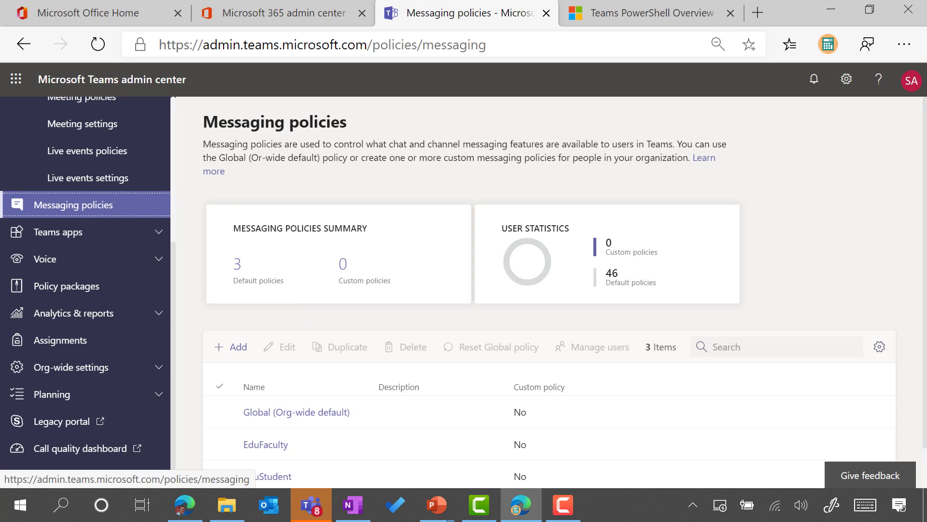
key(alt+Tab)
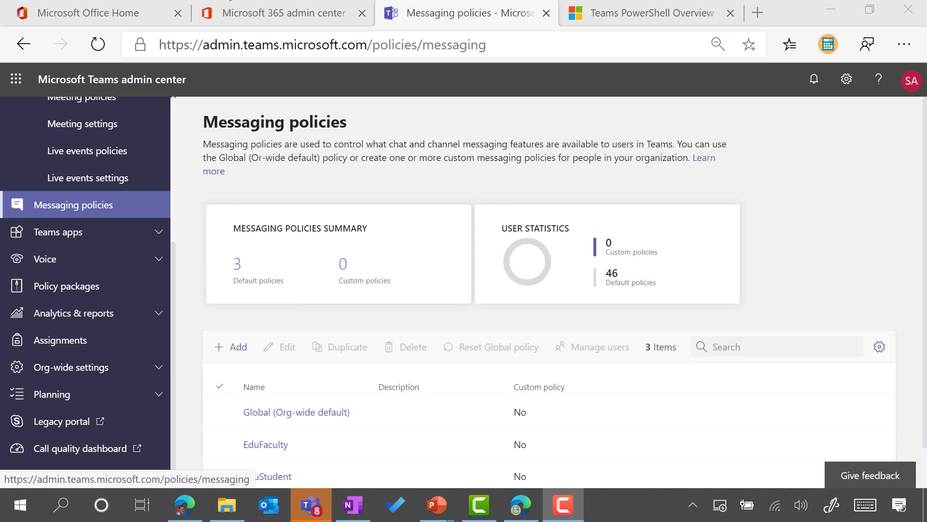